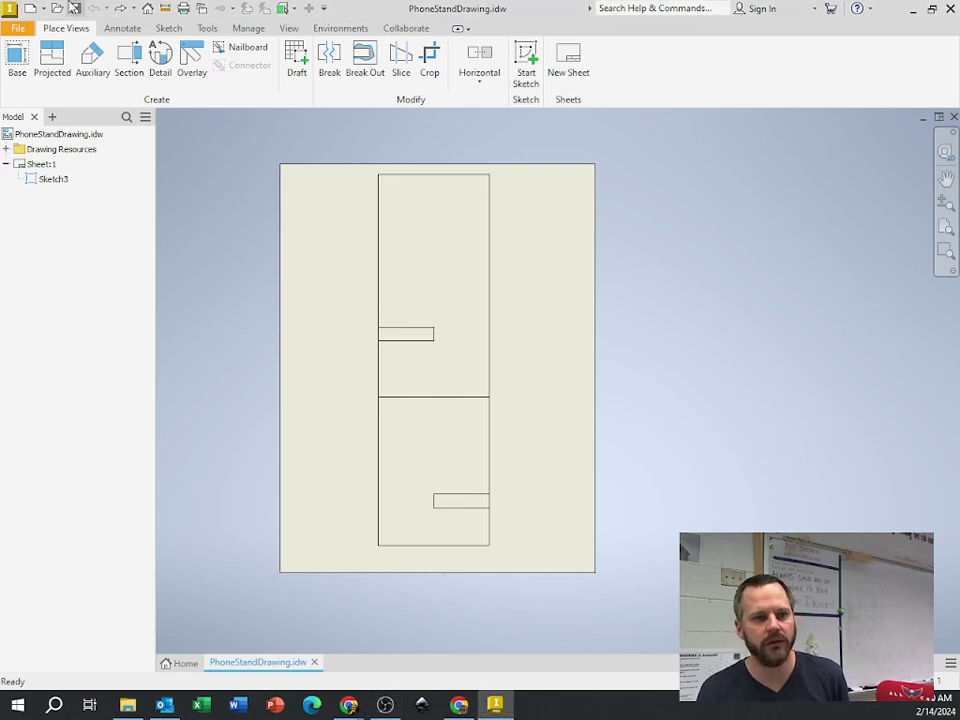
Open the File menu to show the Save As choices for PhoneStandDrawing.idw.
click(22, 33)
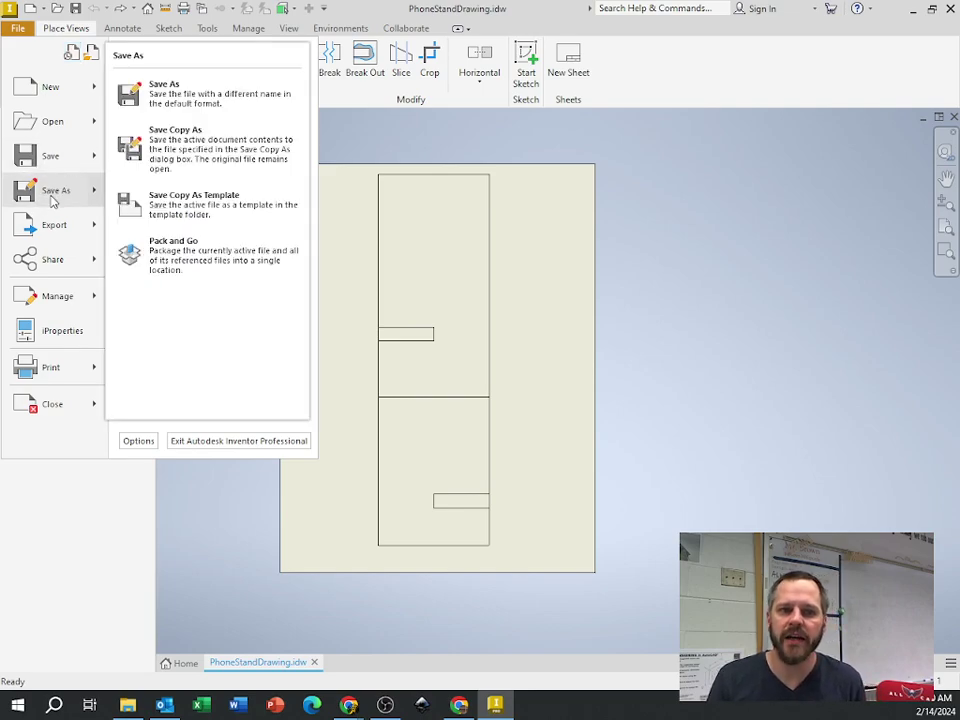
Start Save As, select the existing file name and keep the Inventor drawing file type.
click(54, 200)
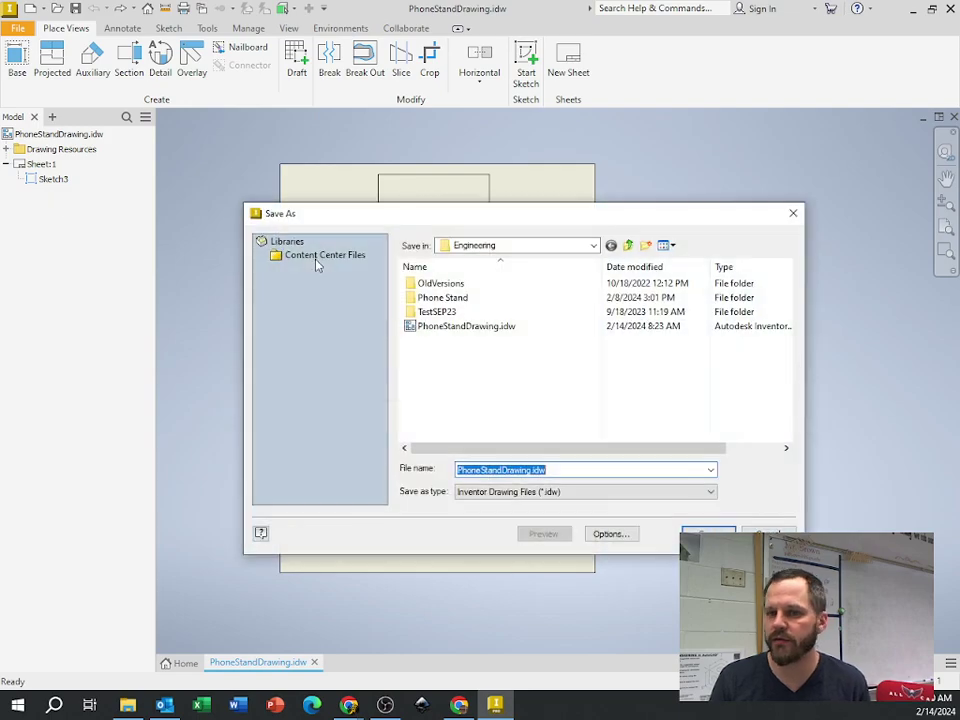
click(508, 247)
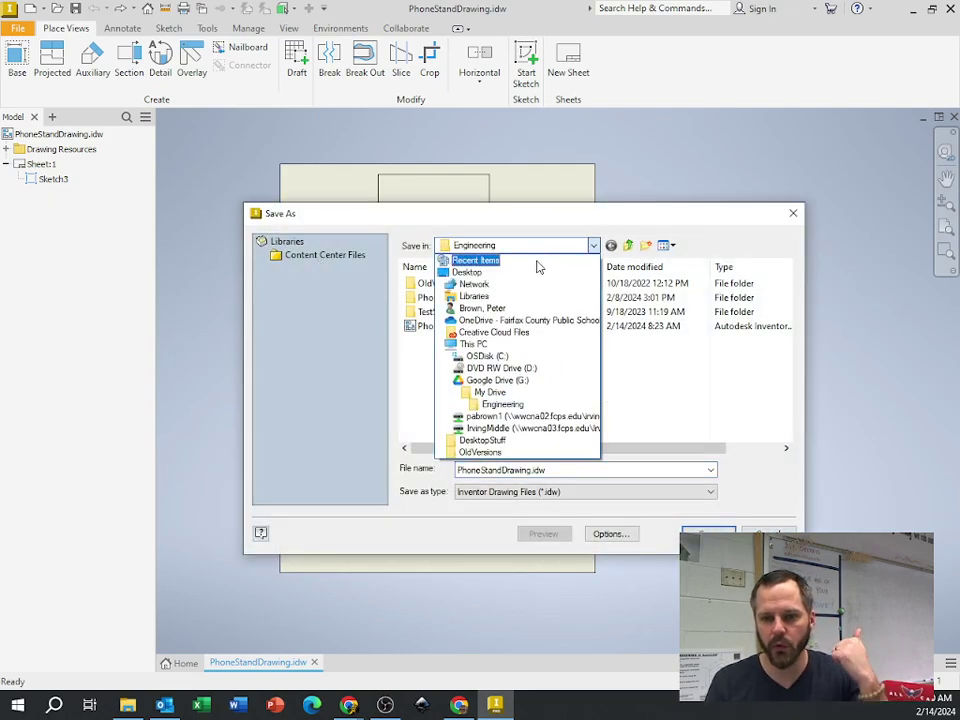
click(502, 404)
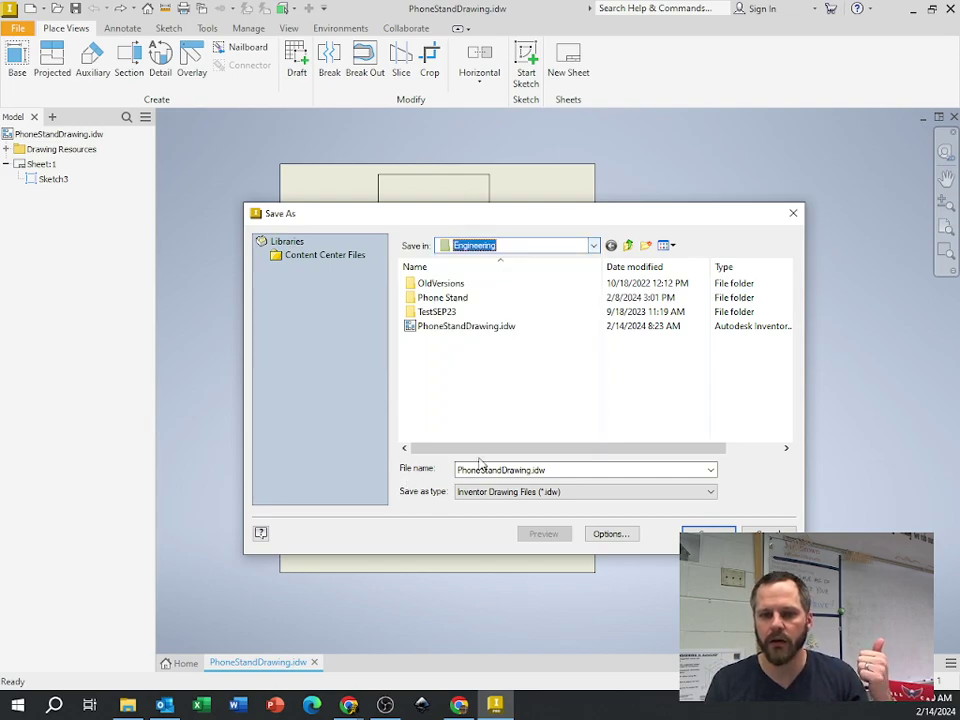
drag(563, 470, 455, 483)
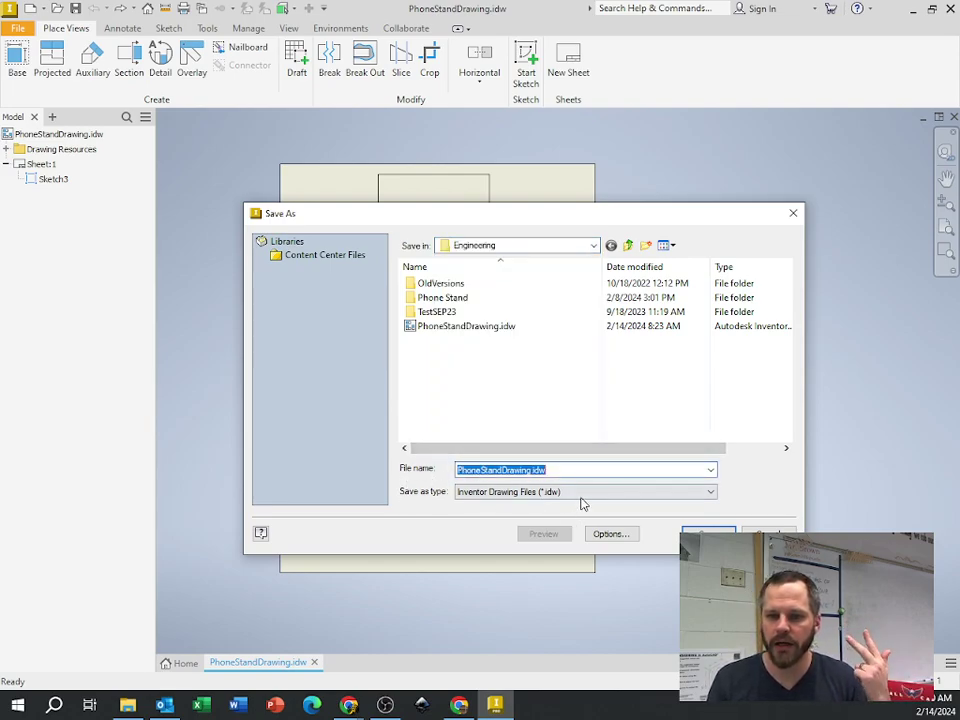
click(583, 491)
click(419, 503)
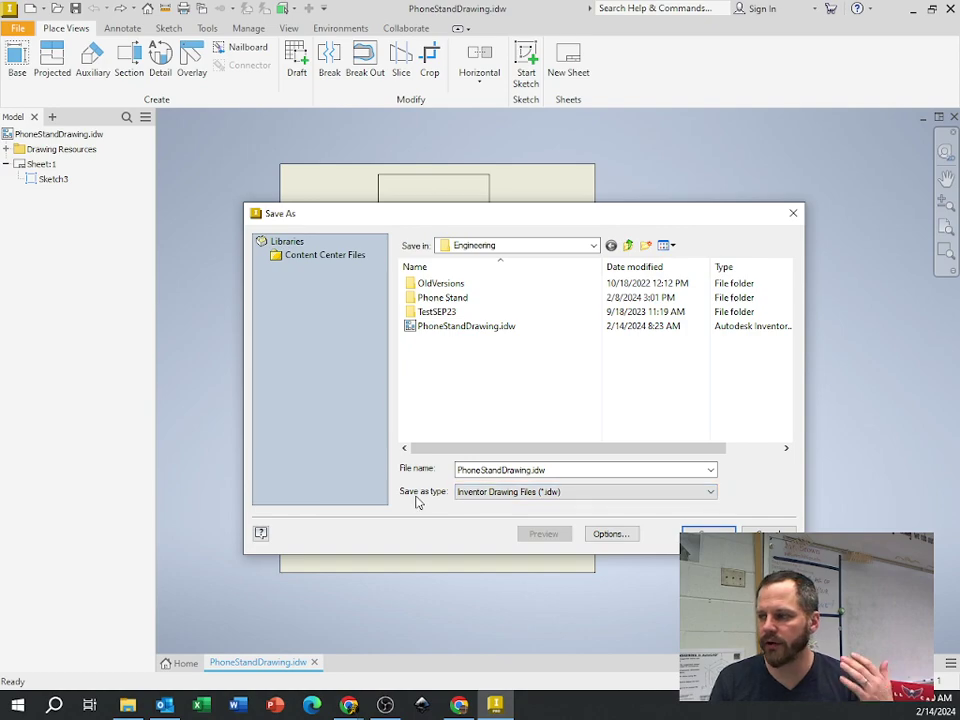
Save the drawing as Stand in Google Drive > My Drive > Engineering.
click(508, 246)
click(510, 374)
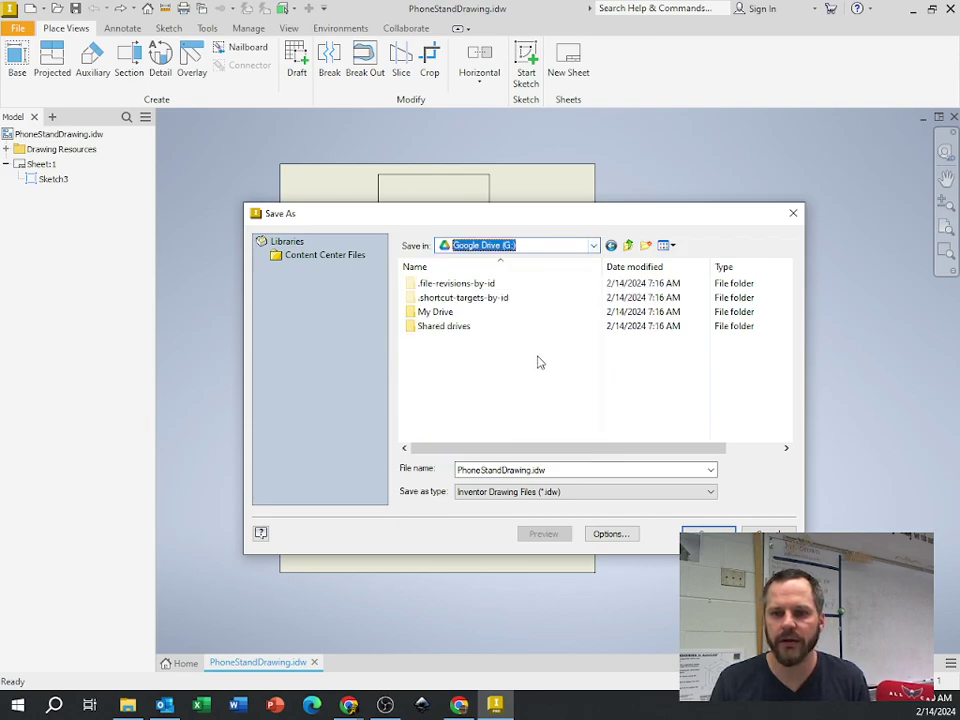
click(536, 248)
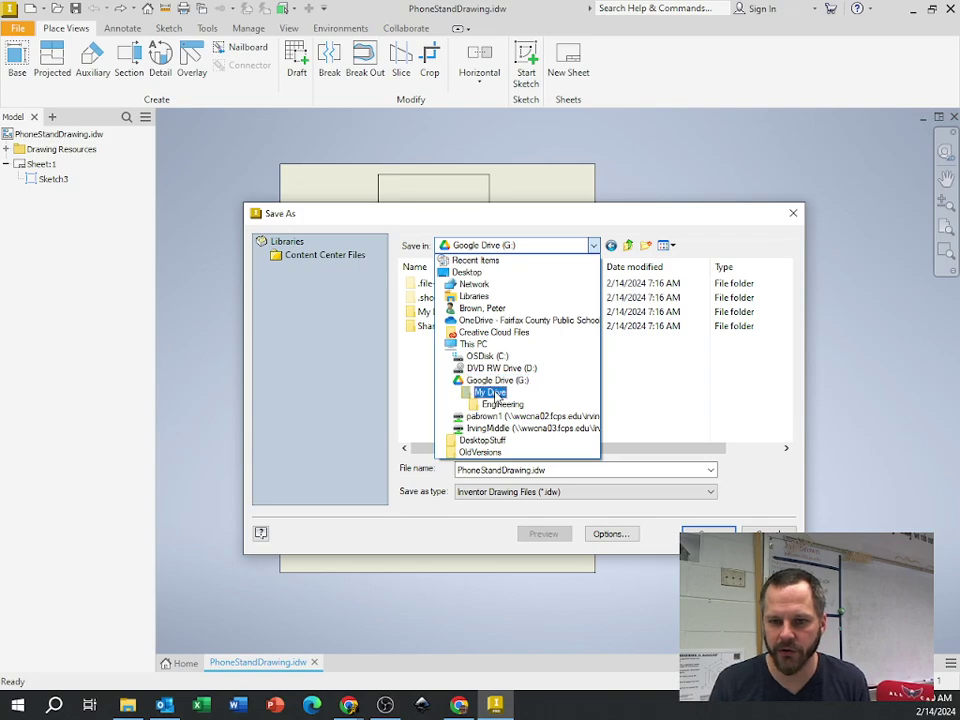
click(490, 392)
double_click(450, 321)
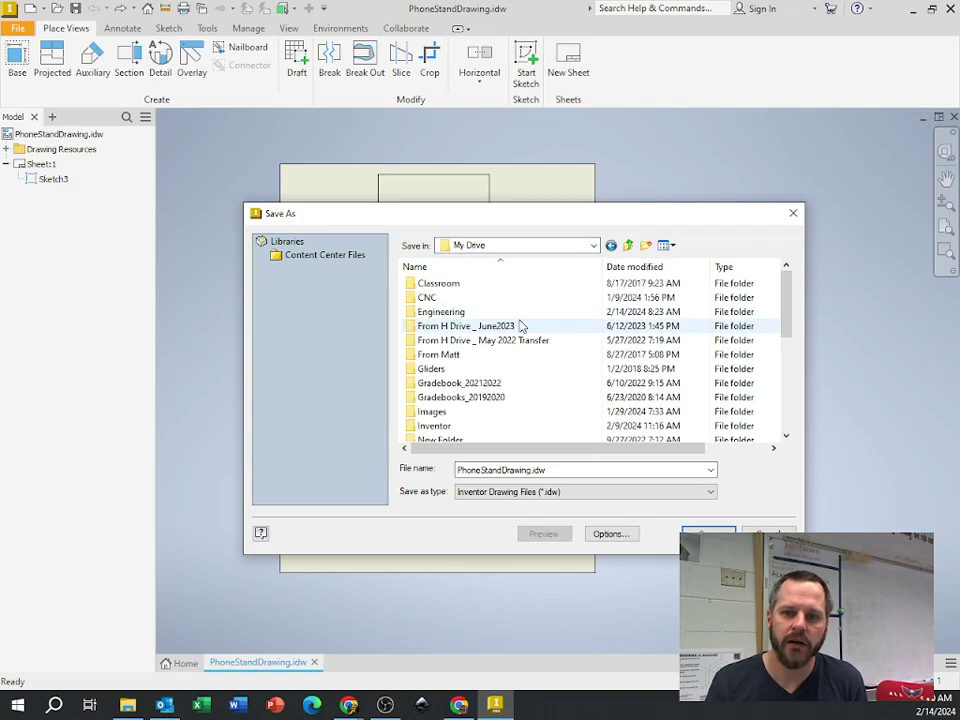
double_click(441, 313)
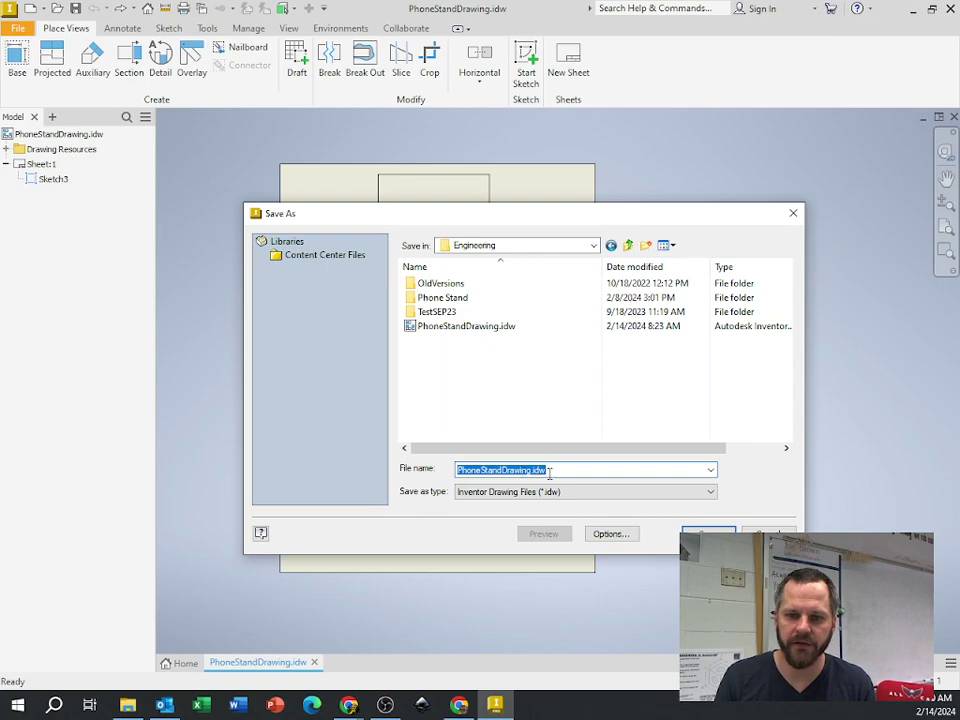
text(Stand)
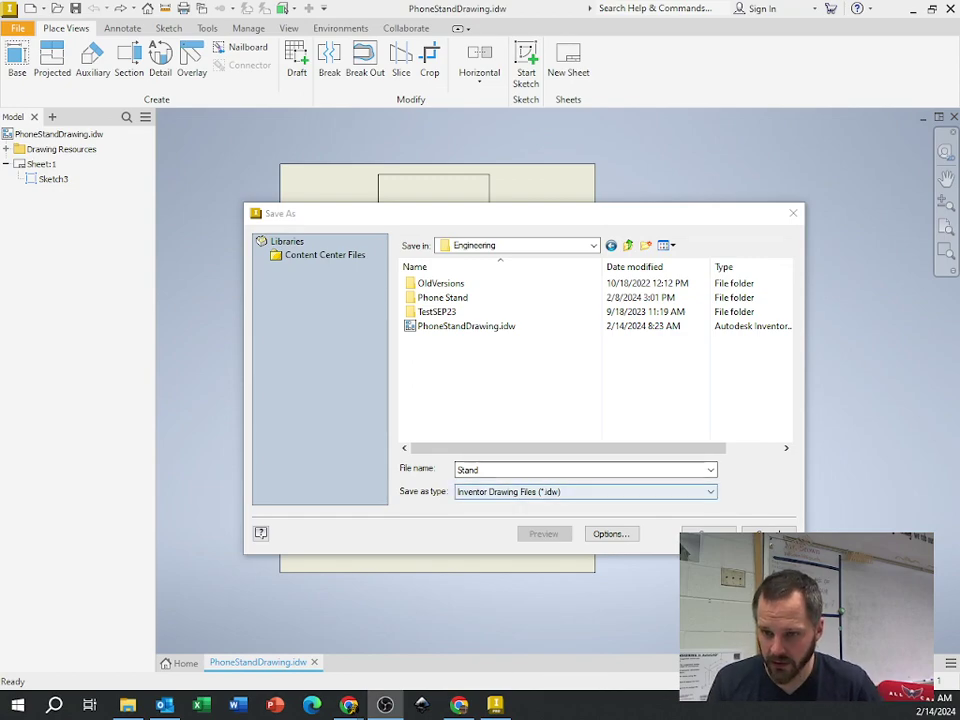
click(707, 533)
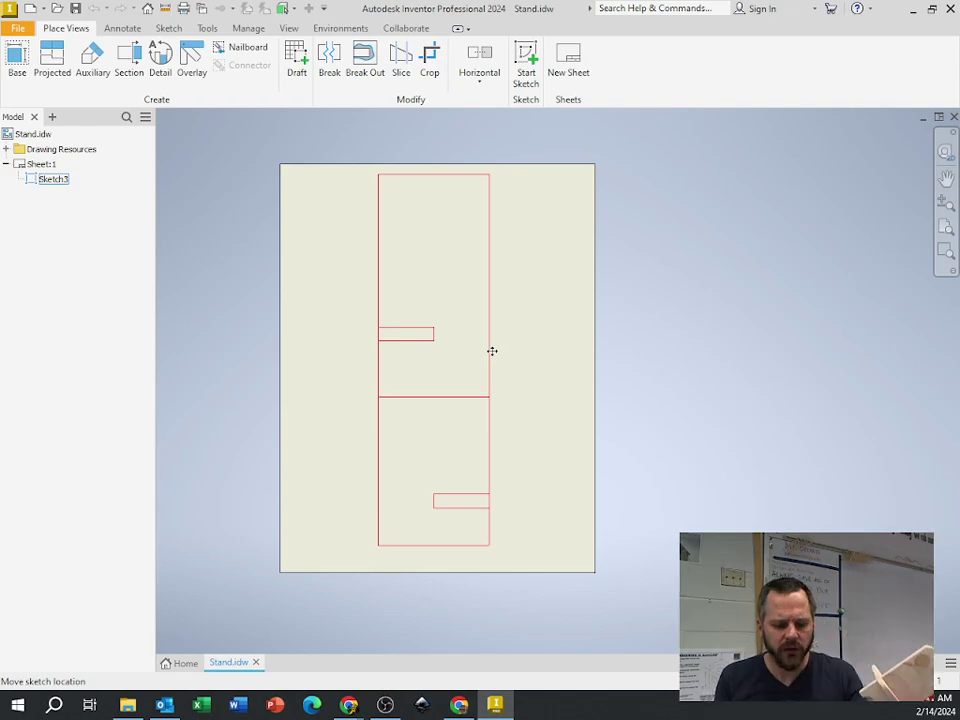
text(qewe)
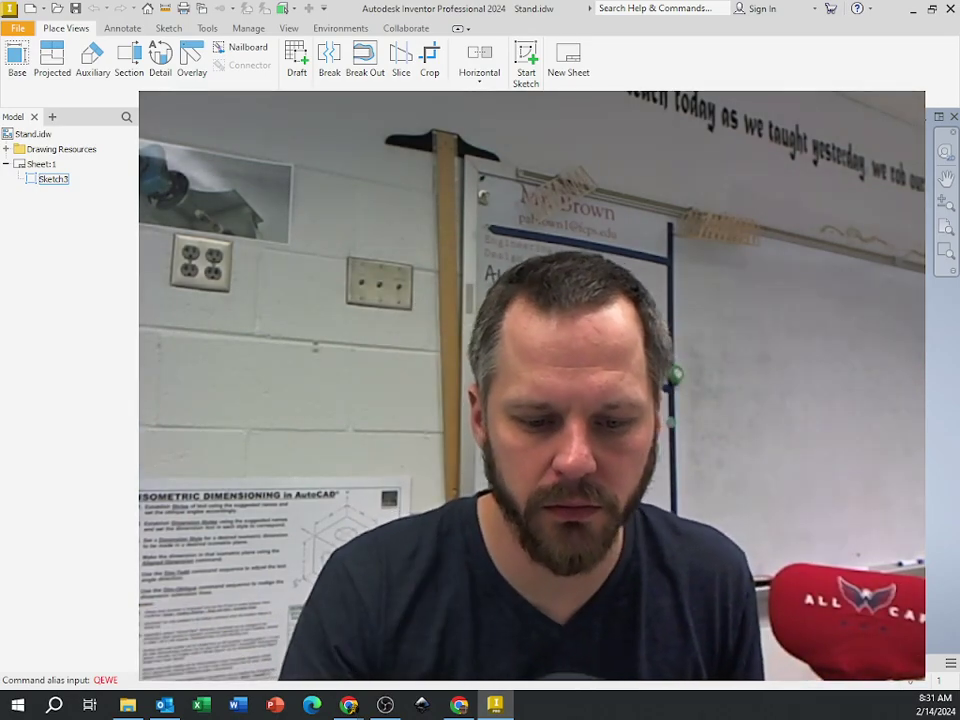
key(Escape)
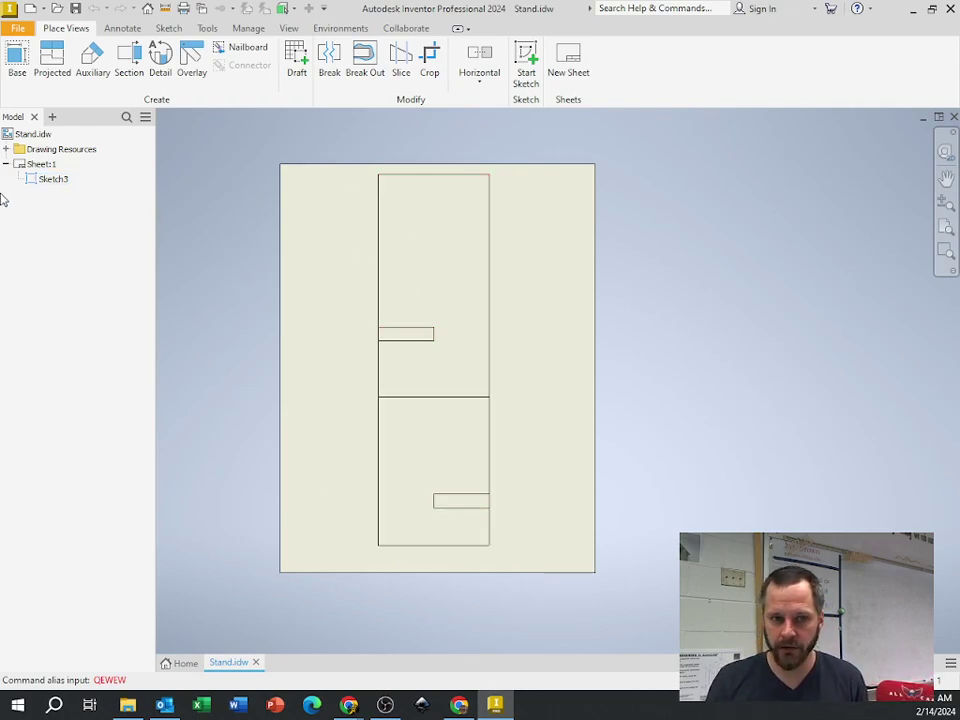
Edit Sketch3 from the browser and zoom in on its lower corner.
click(58, 183)
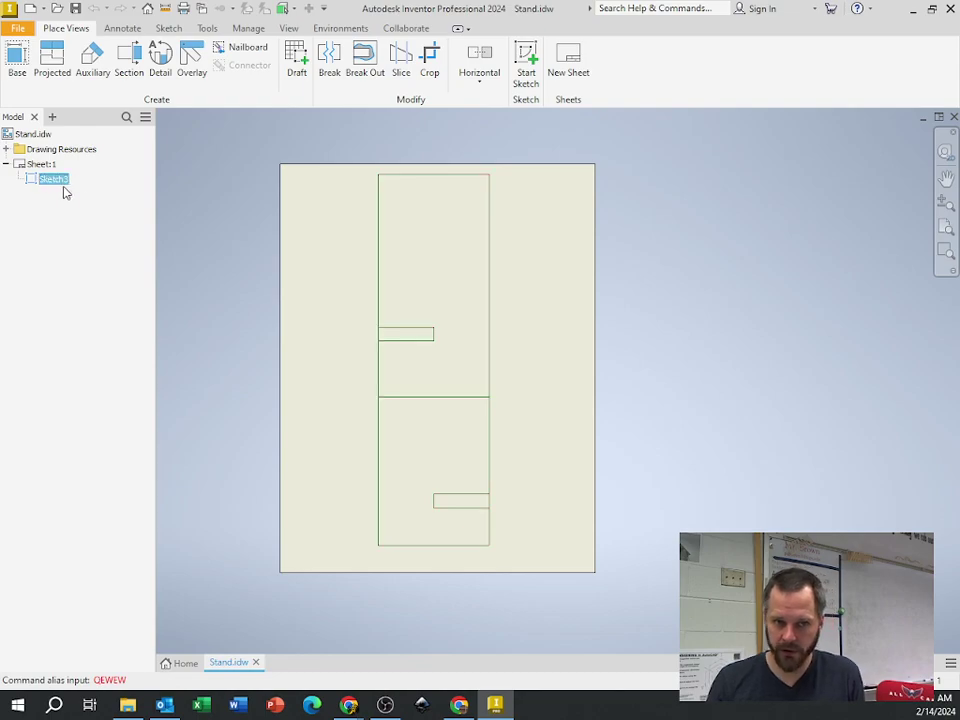
right_click(55, 182)
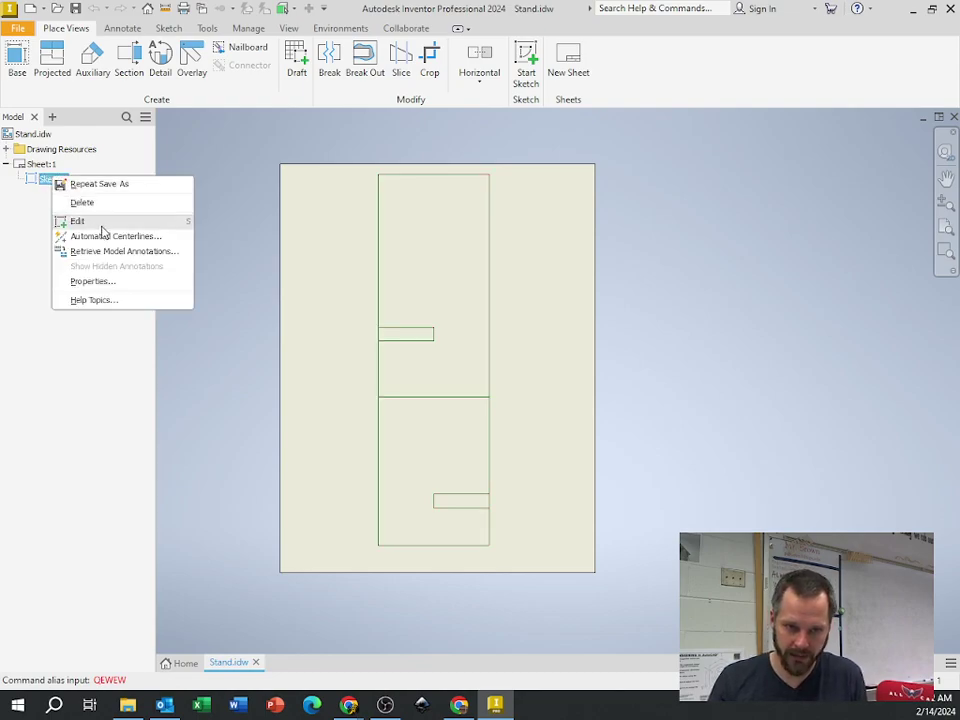
click(101, 224)
scroll(417, 535, down, 3)
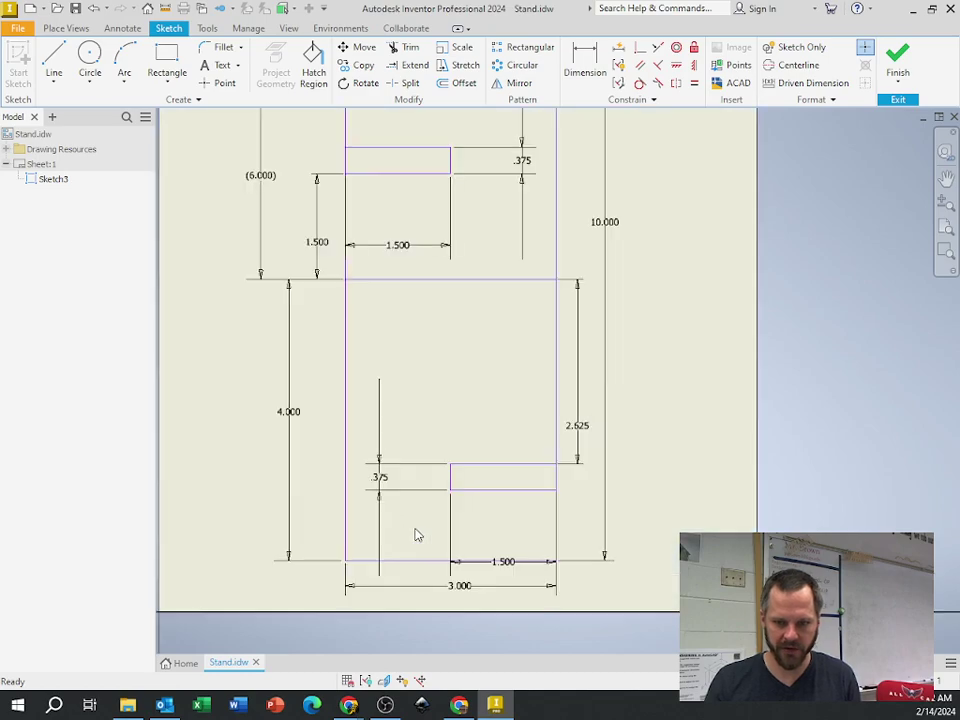
scroll(417, 535, down, 4)
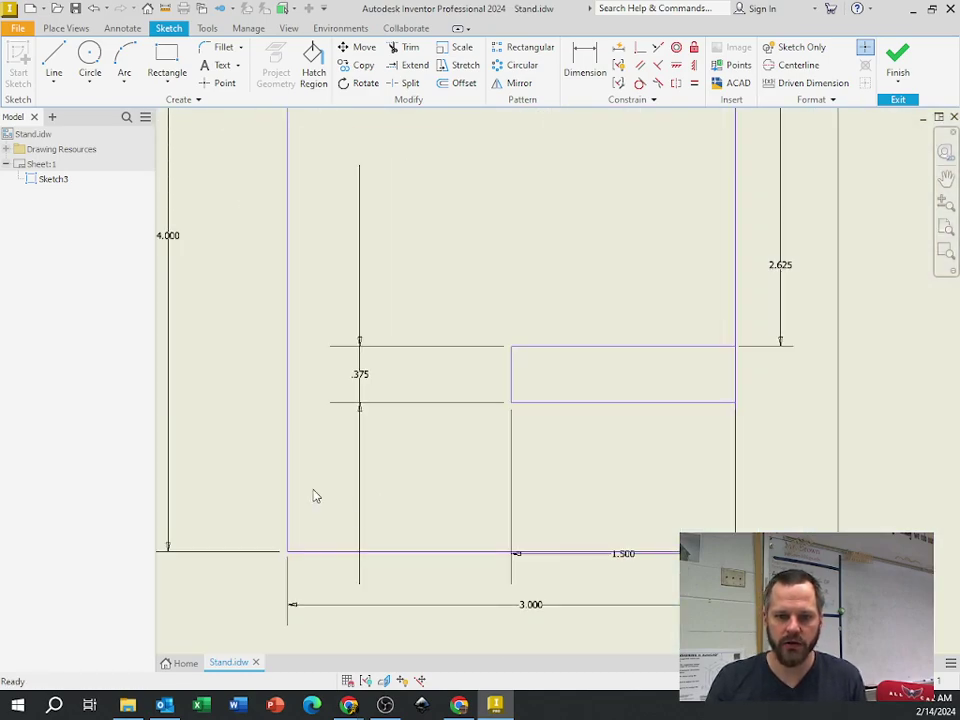
Try an arc from the left edge to the bottom edge, then cancel it.
click(124, 62)
click(288, 471)
click(353, 551)
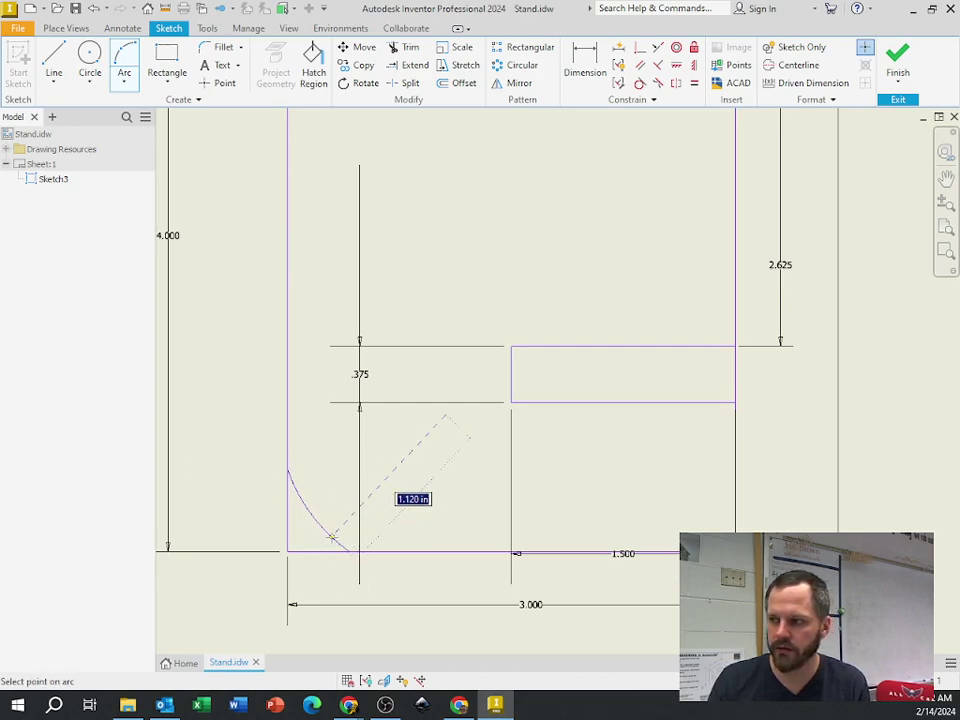
key(Escape)
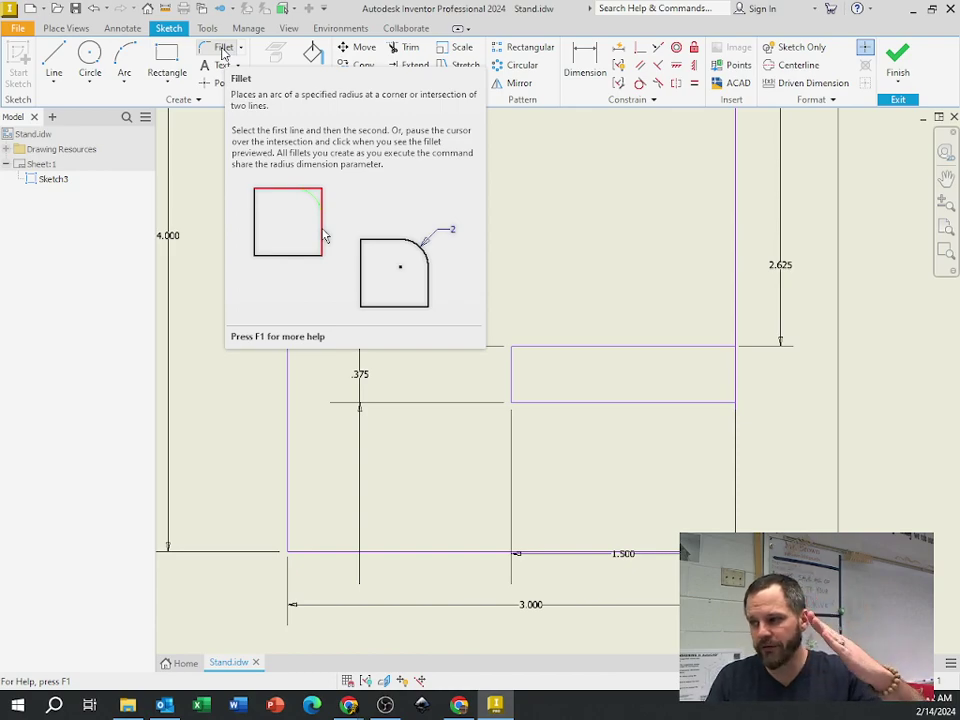
Fillet the lower-left and lower-right corners of the outline with a .5 radius.
click(241, 48)
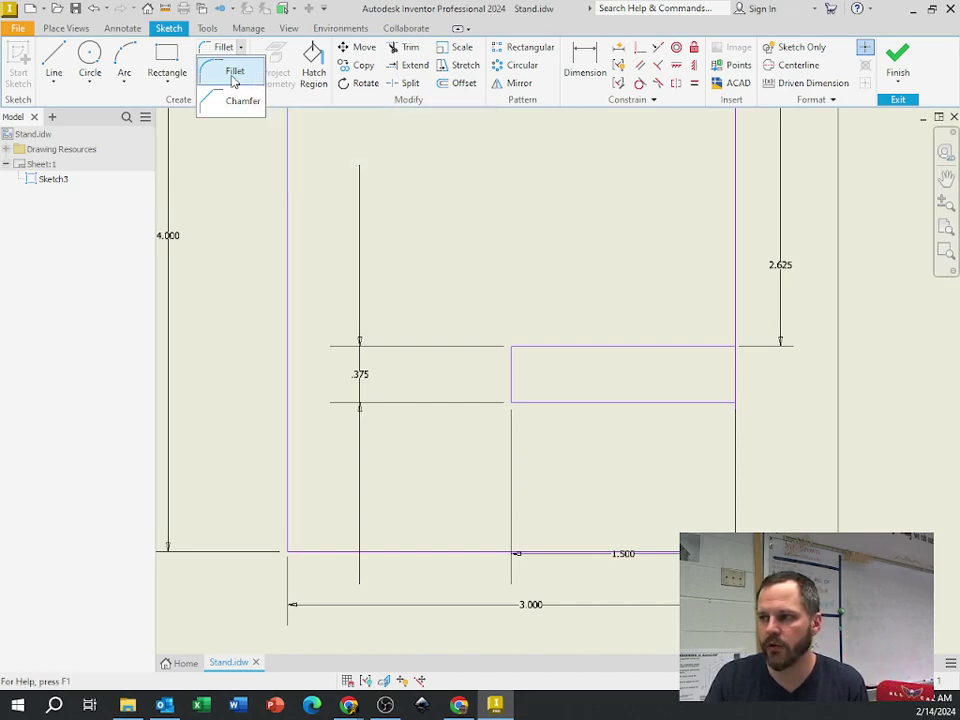
click(235, 80)
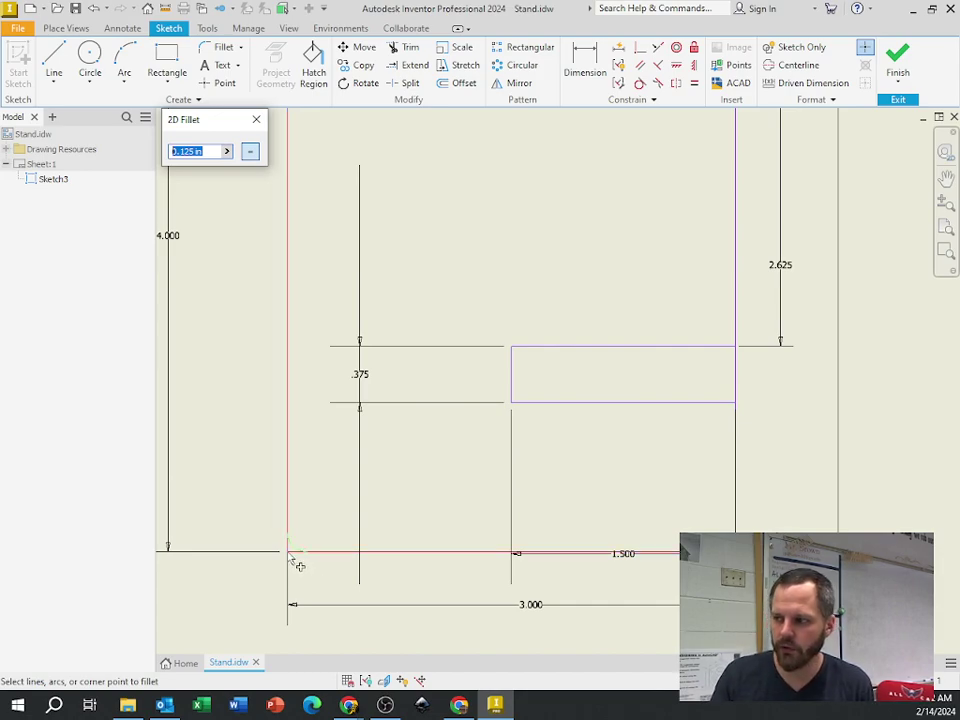
click(305, 570)
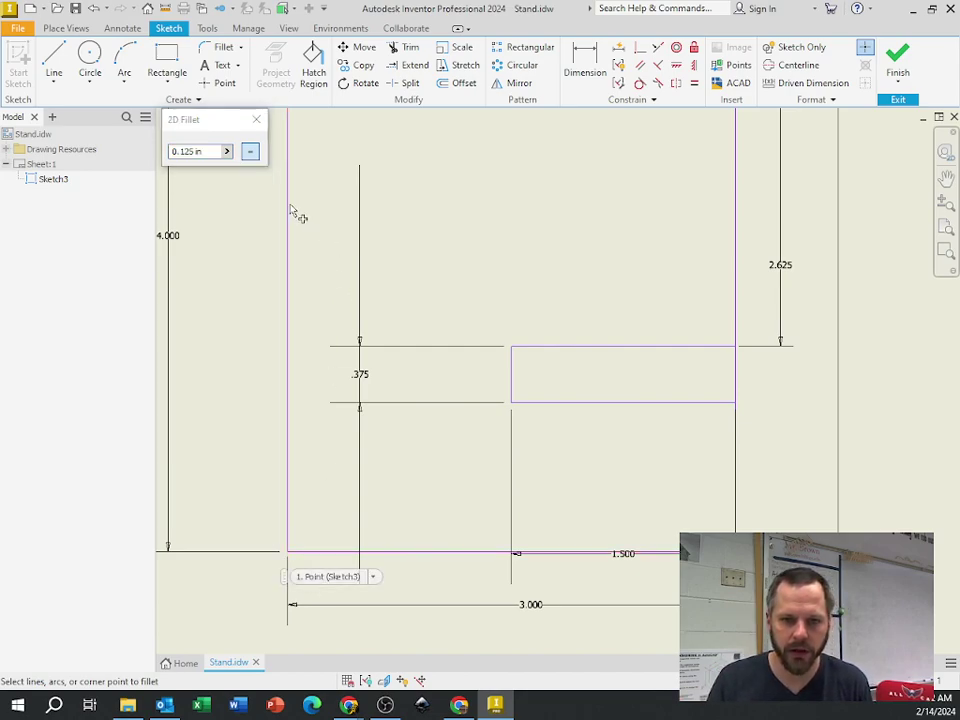
click(212, 152)
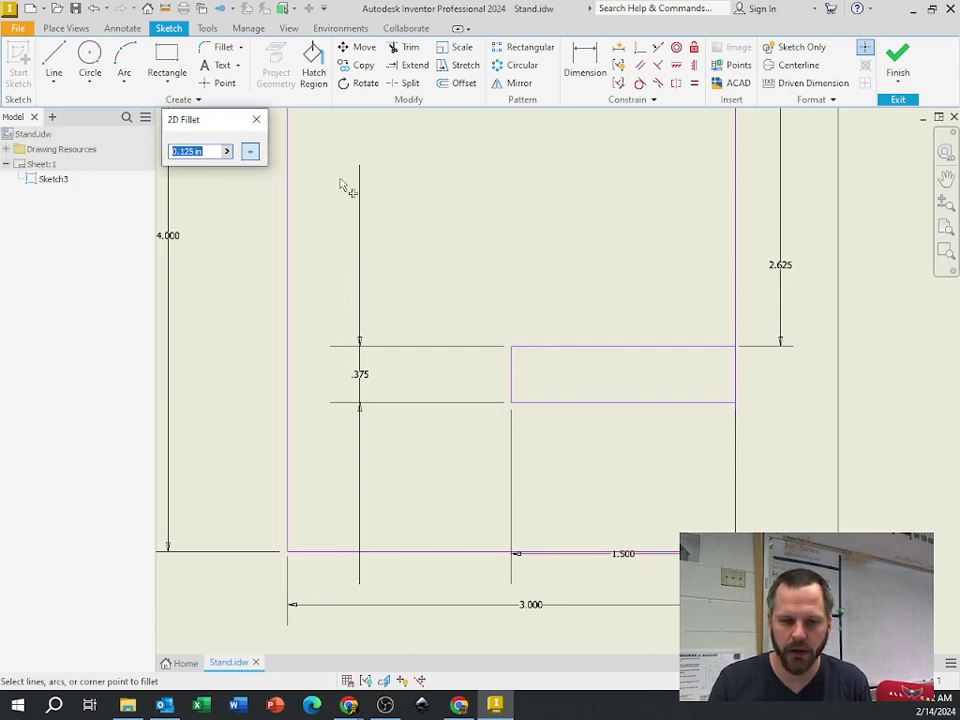
text(.5)
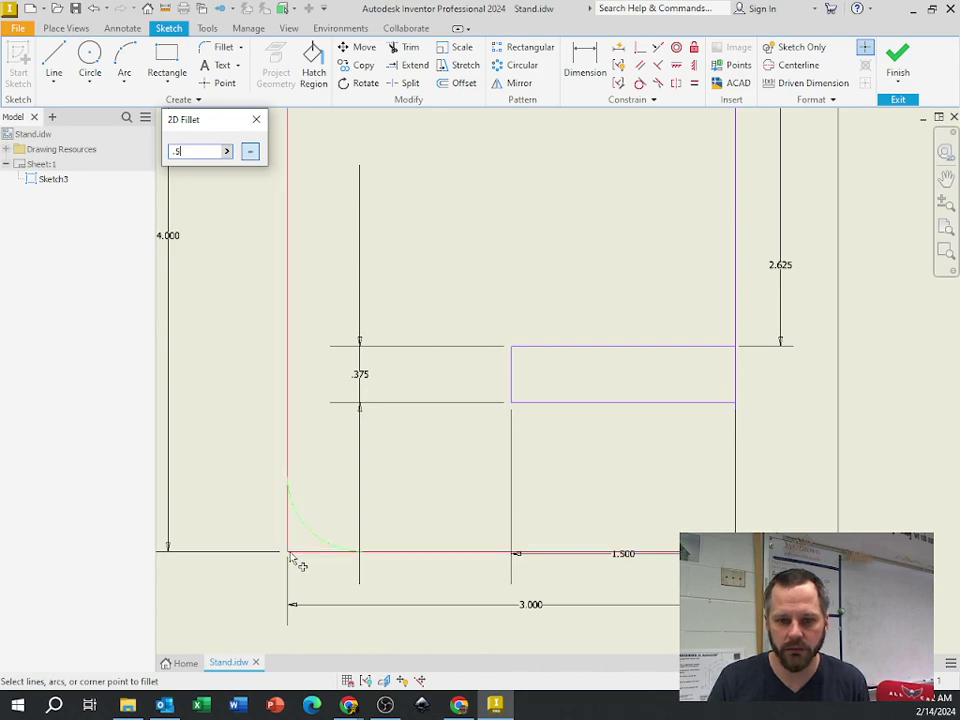
double_click(185, 151)
text(.75)
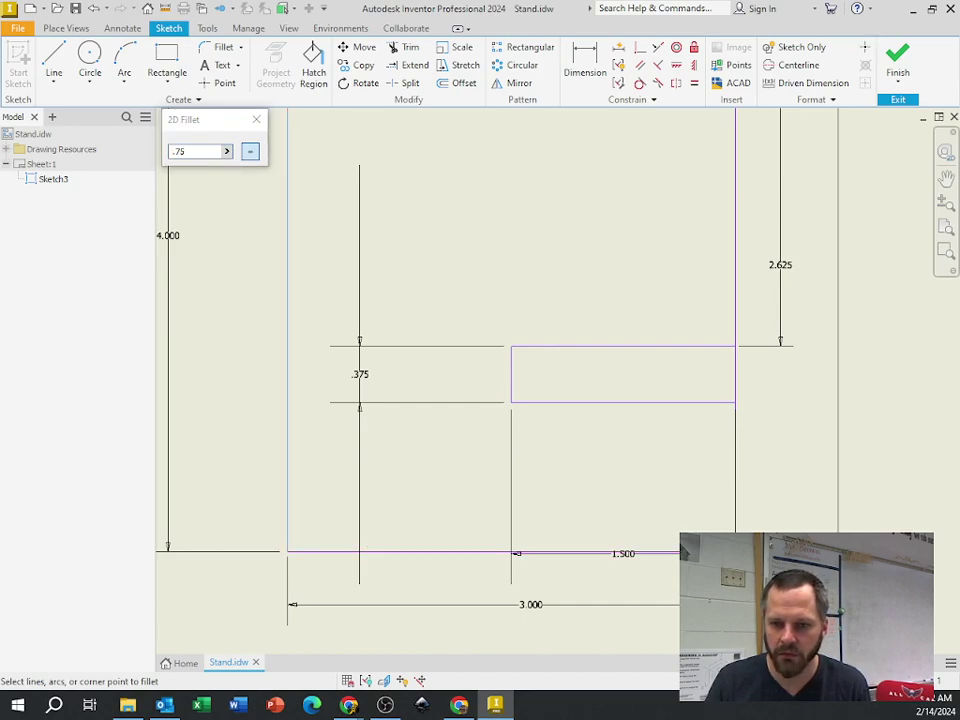
click(292, 551)
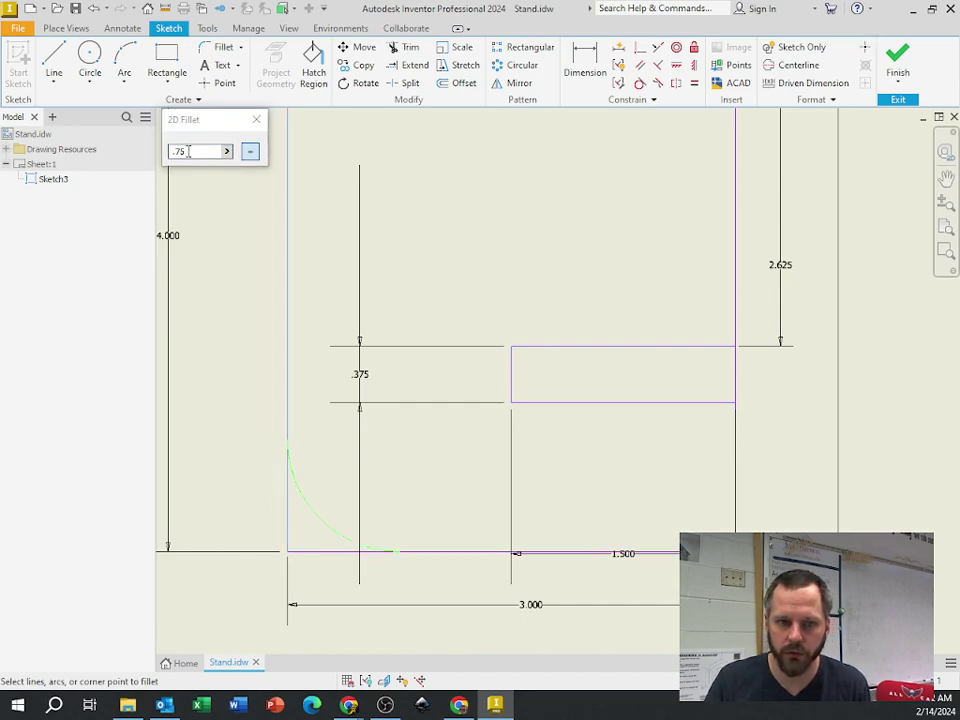
double_click(187, 151)
key(BackSpace)
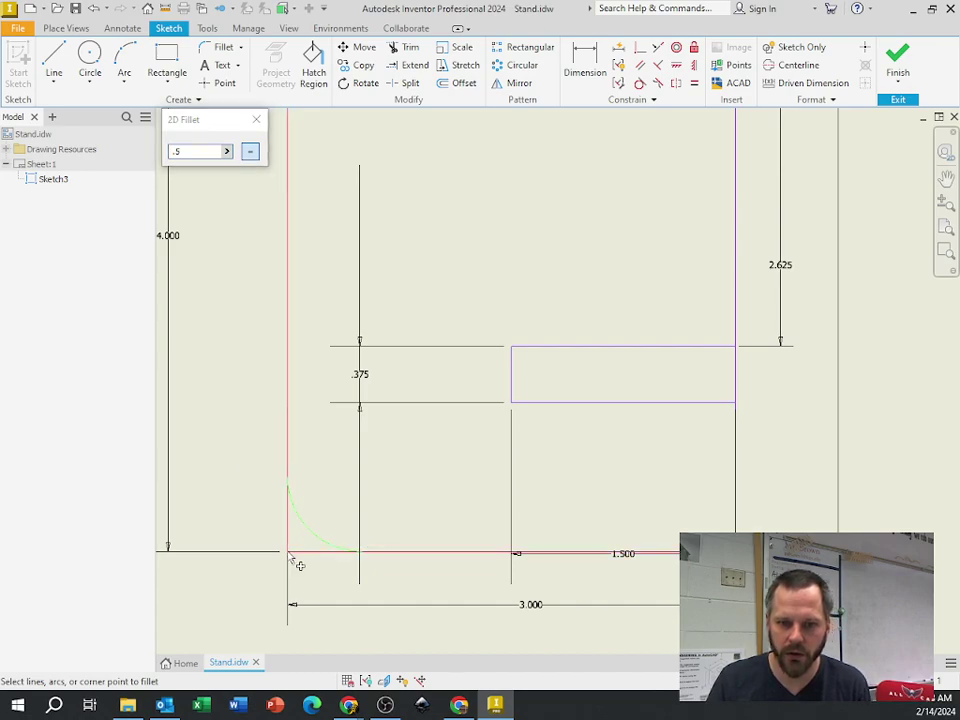
click(298, 564)
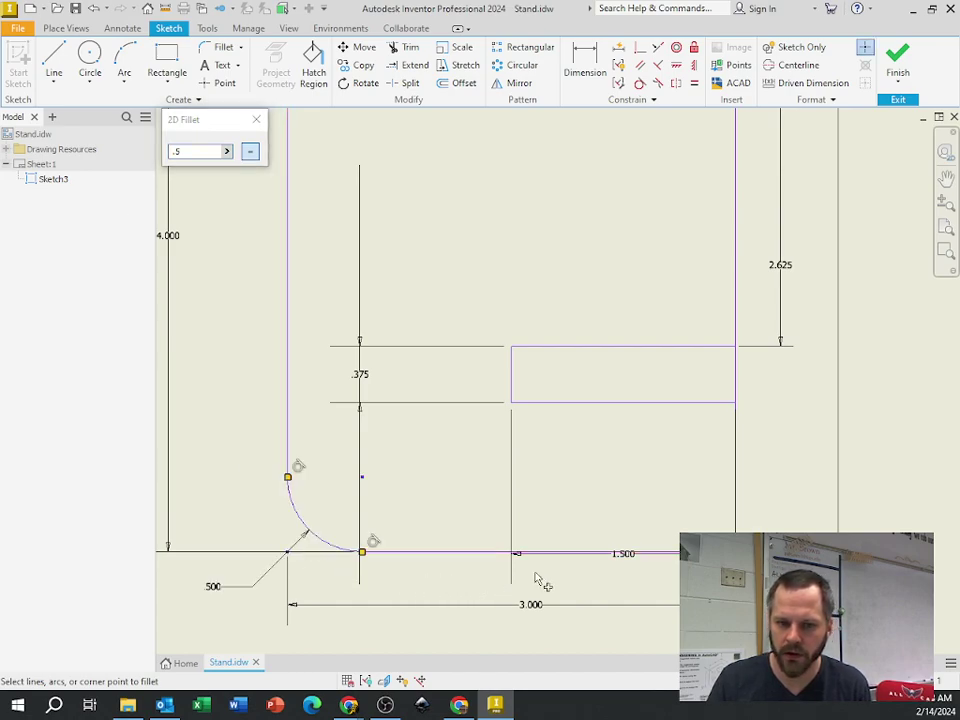
click(734, 505)
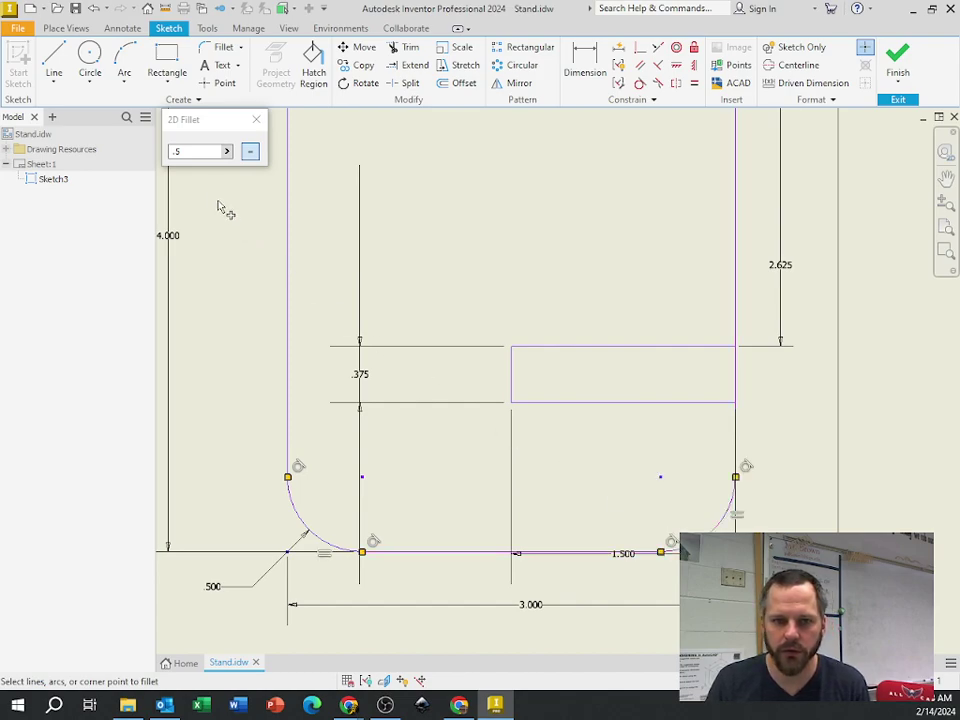
click(257, 121)
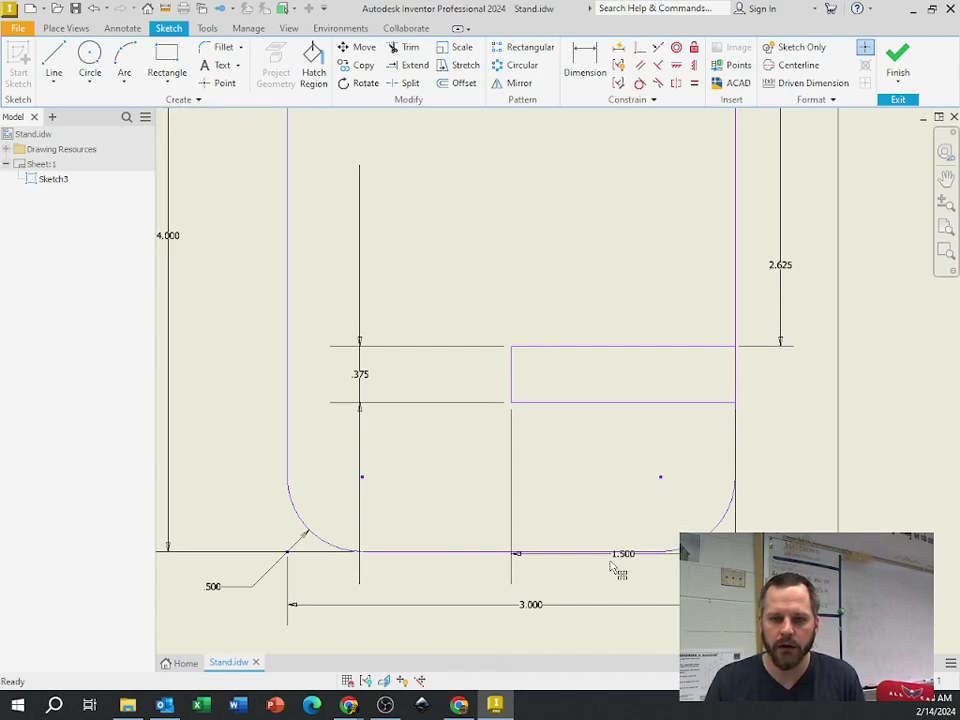
scroll(588, 583, down, 5)
scroll(435, 583, up, 3)
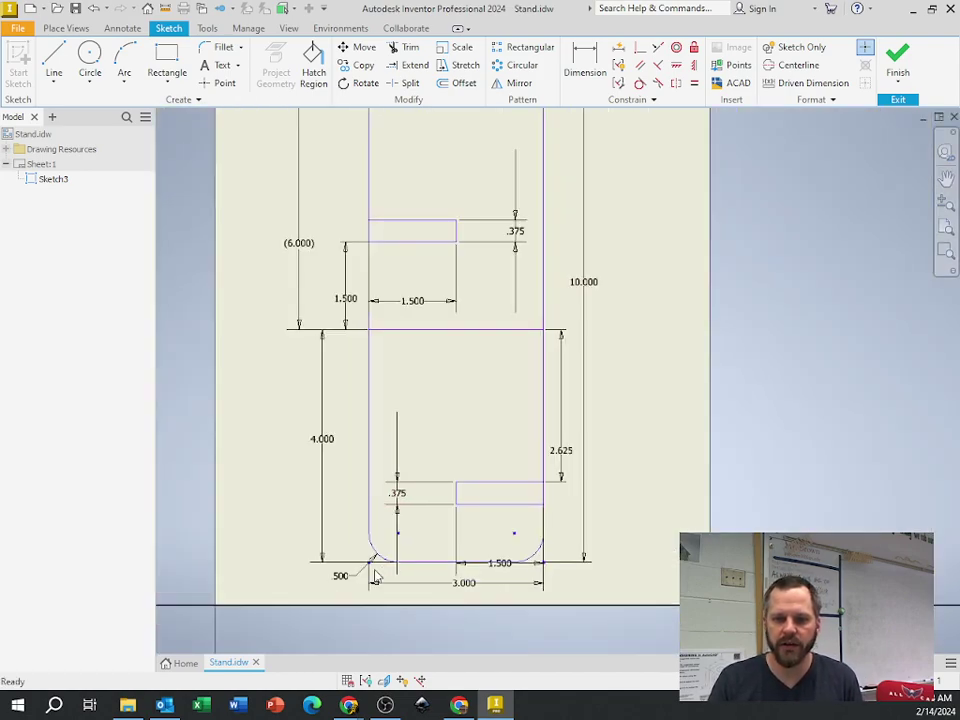
scroll(360, 570, up, 3)
scroll(375, 570, down, 1)
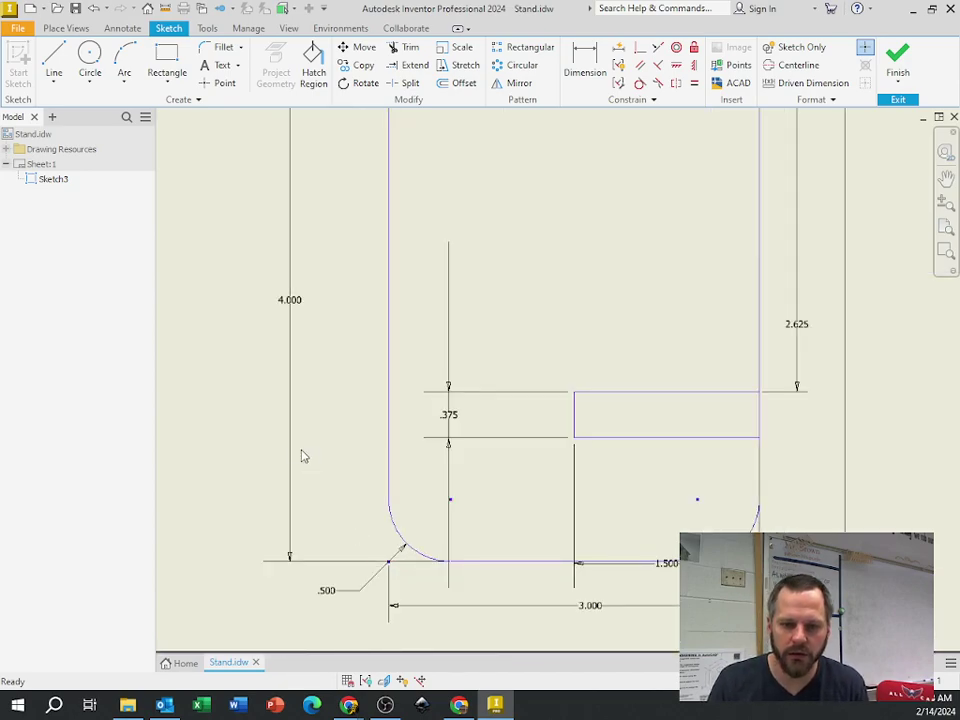
double_click(329, 592)
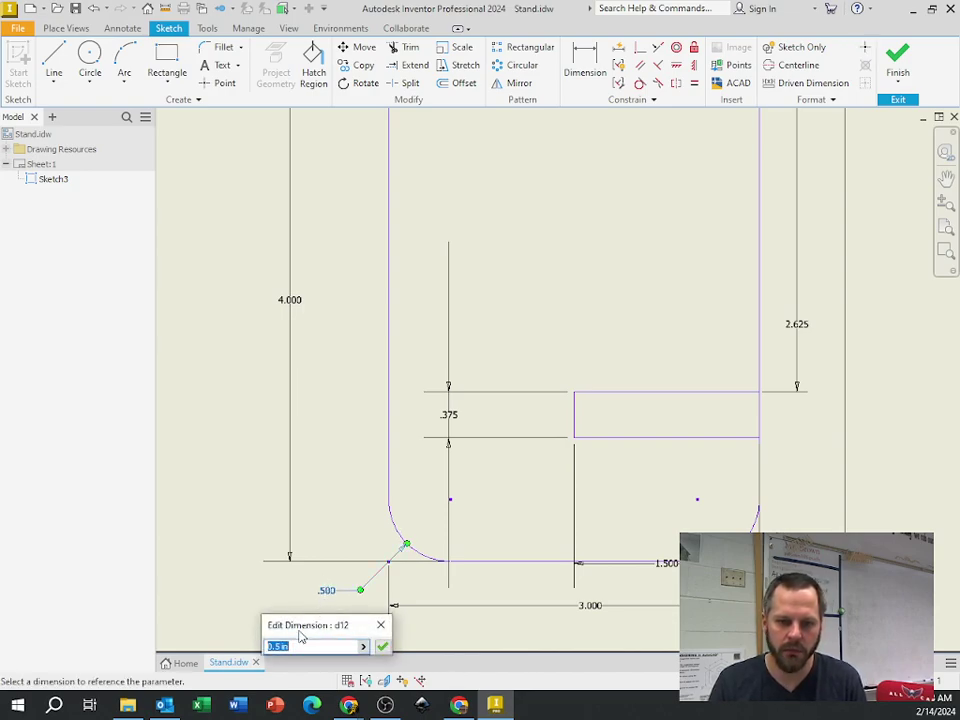
text(.75)
key(Return)
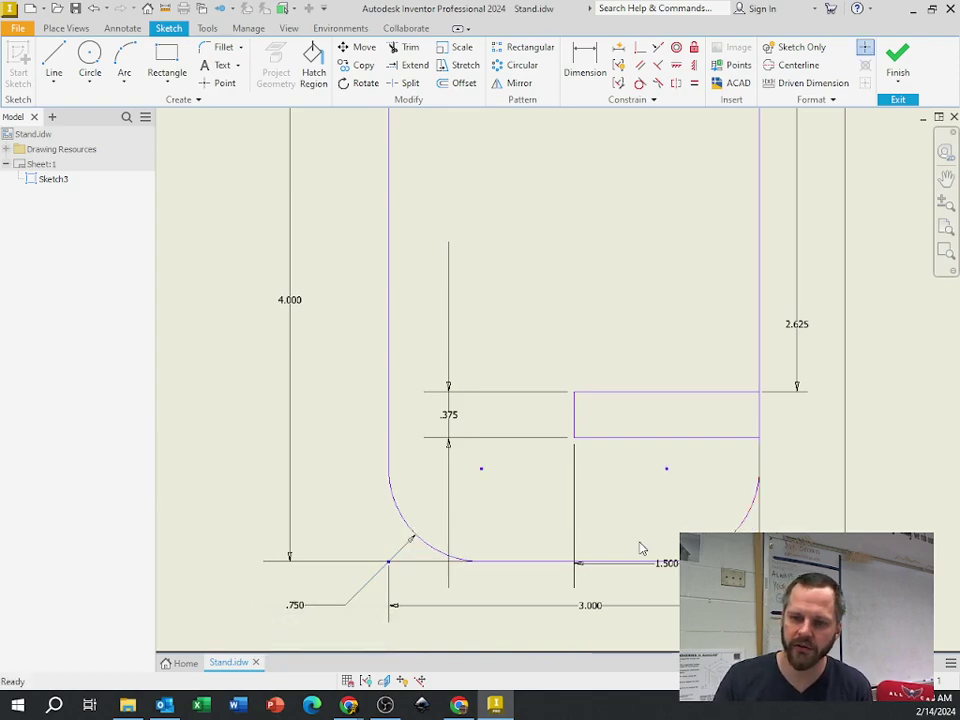
double_click(298, 607)
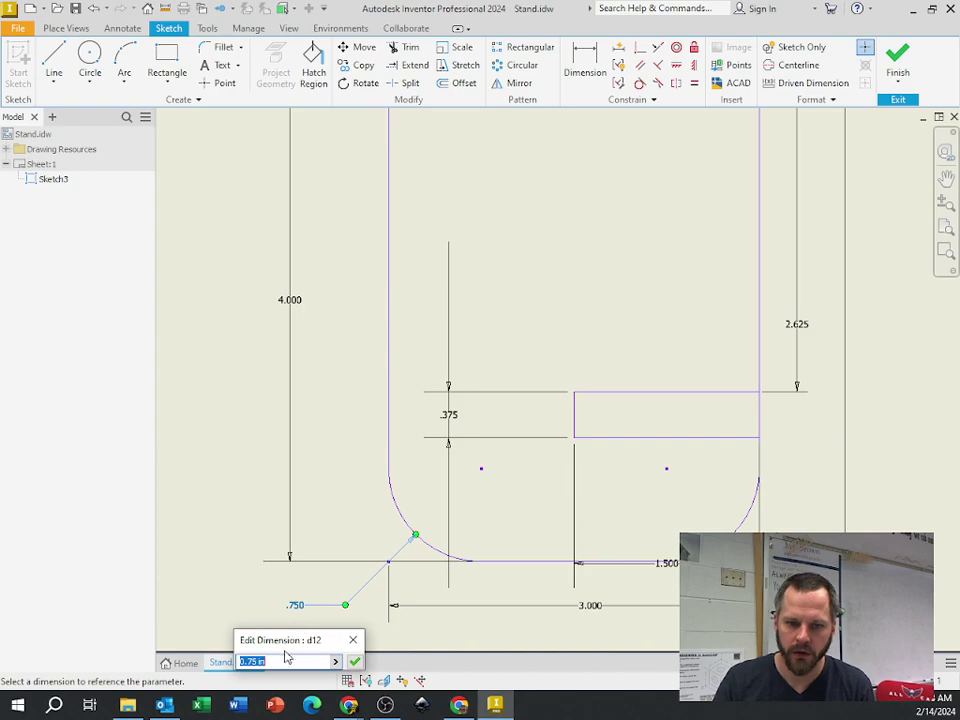
text(.125)
key(Return)
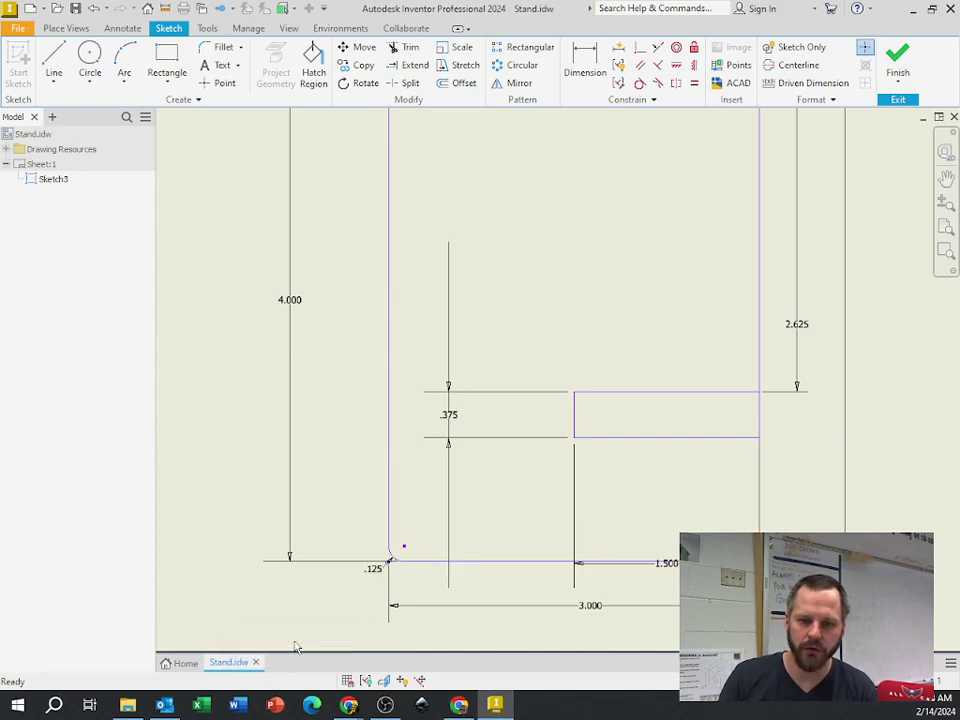
double_click(375, 567)
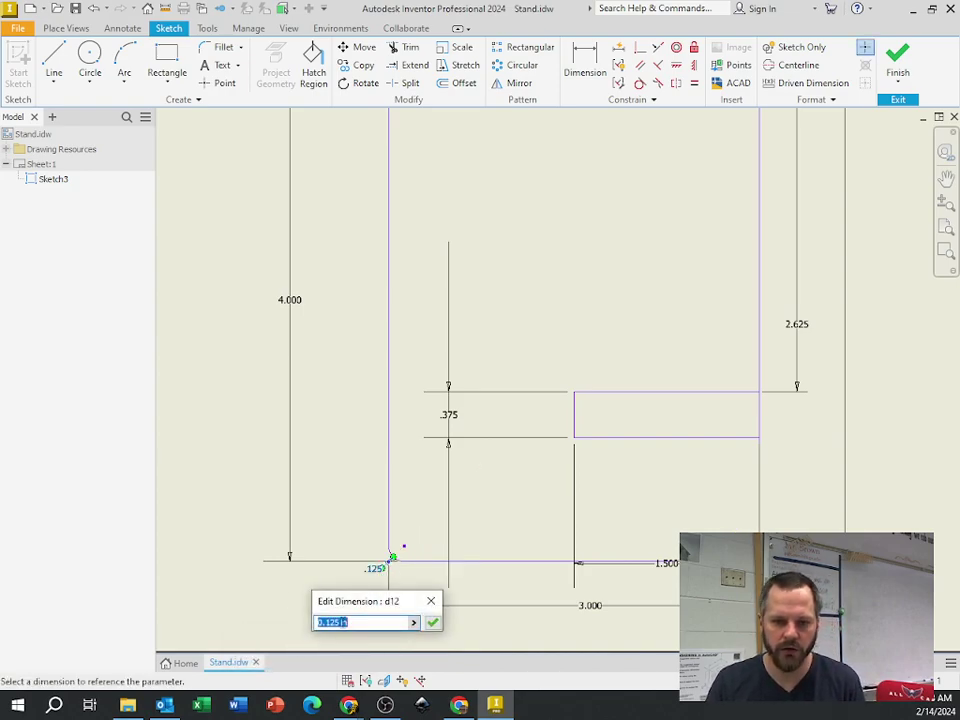
text(.5)
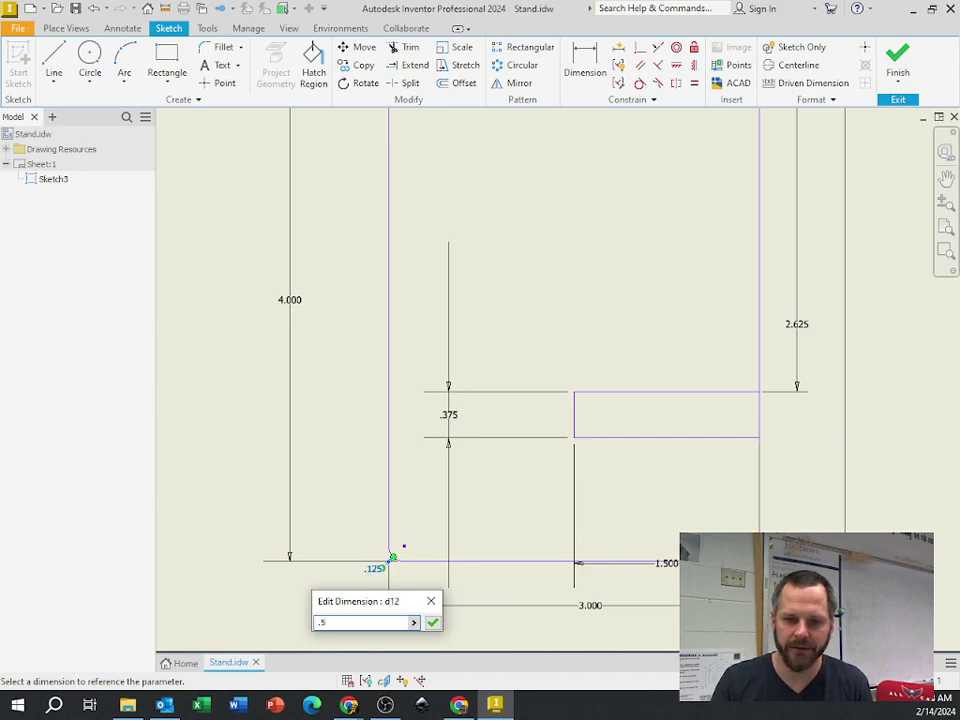
key(Return)
scroll(757, 291, down, 2)
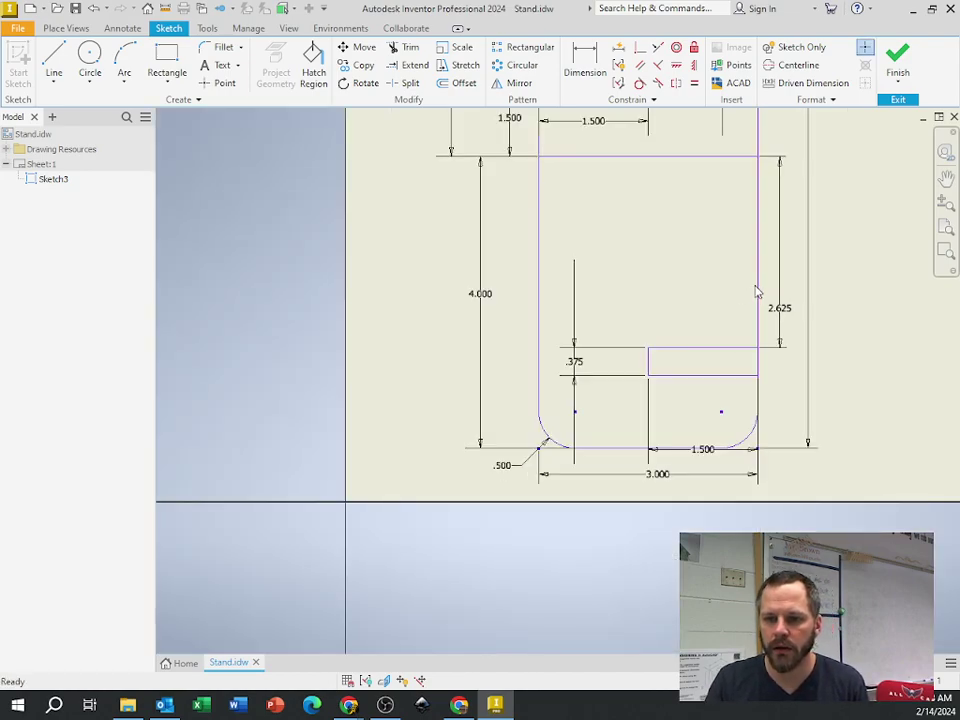
middle_drag(757, 291, 599, 524)
scroll(651, 435, down, 2)
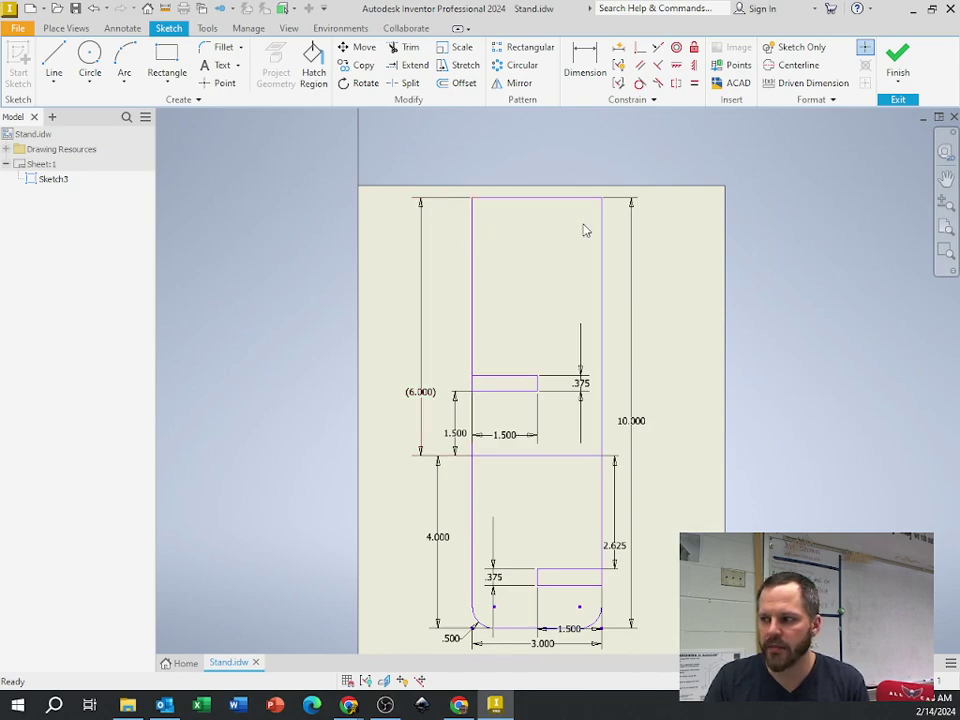
scroll(531, 246, down, 2)
scroll(531, 246, up, 5)
mouse_move(533, 243)
middle_down()
mouse_move(508, 285)
mouse_move(478, 300)
middle_up()
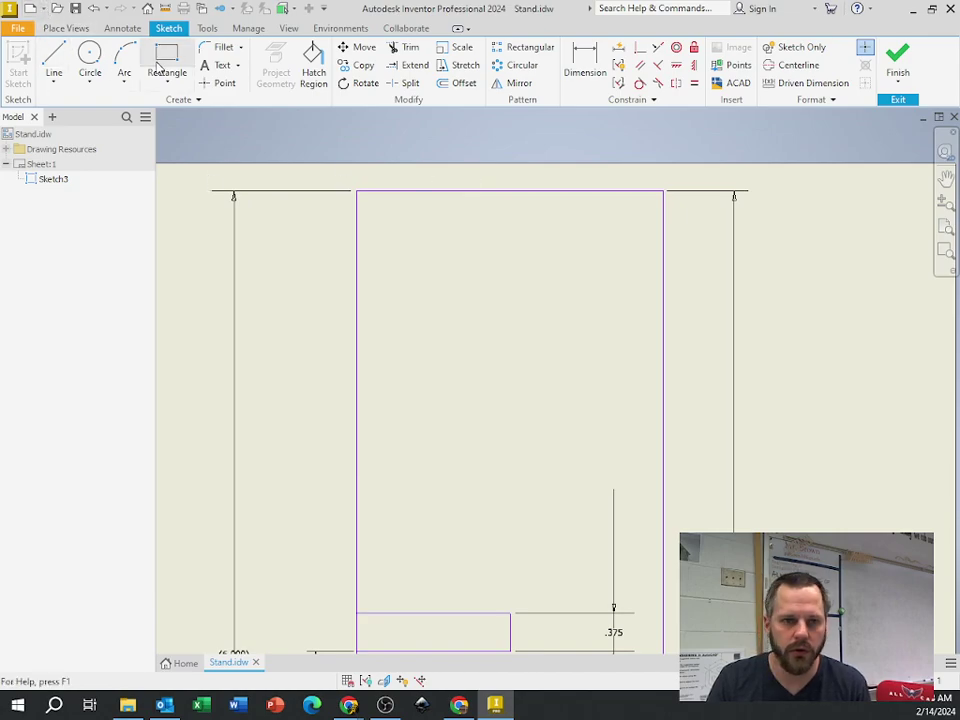
click(123, 52)
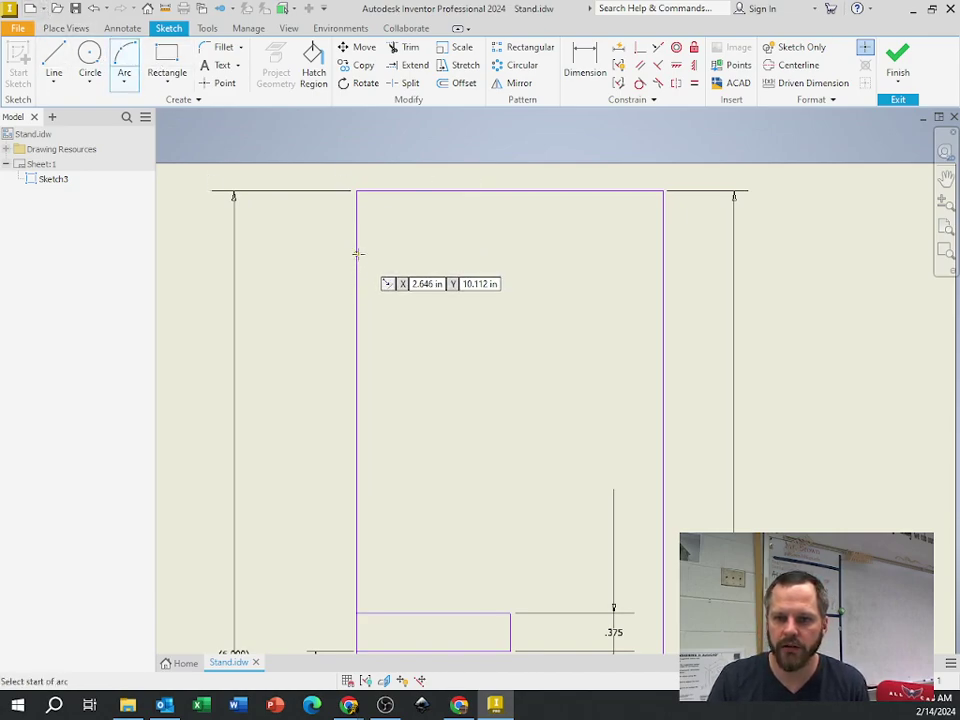
click(357, 257)
click(666, 414)
click(591, 261)
scroll(673, 399, up, 2)
scroll(673, 399, down, 4)
scroll(674, 399, up, 3)
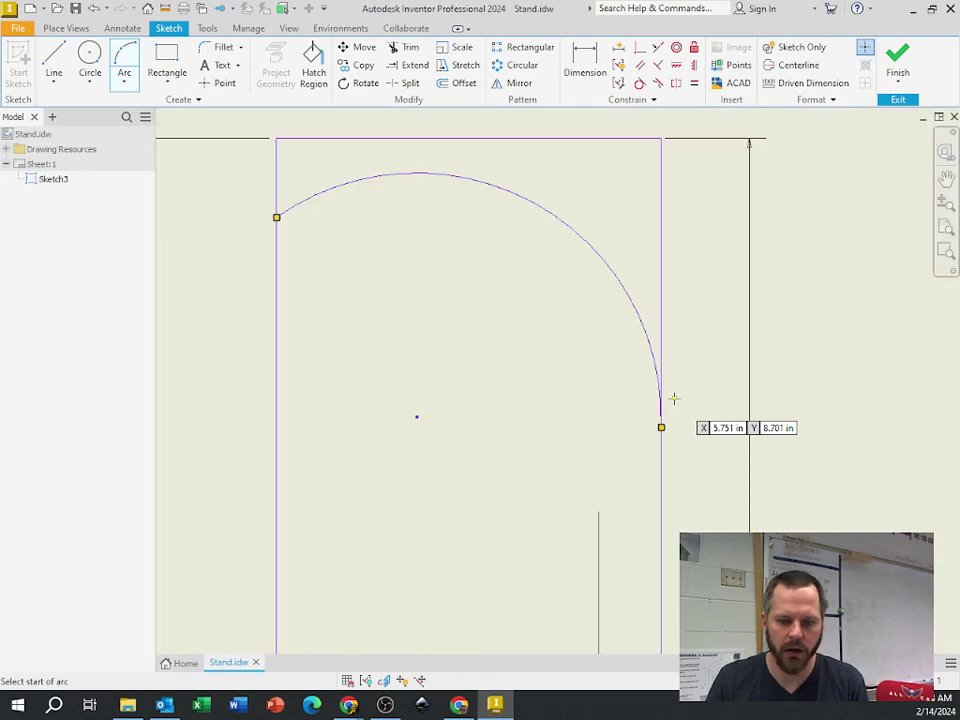
key(ctrl+z)
click(123, 63)
click(276, 338)
click(371, 274)
click(323, 275)
click(371, 272)
click(479, 207)
click(445, 266)
click(479, 207)
click(604, 184)
click(552, 157)
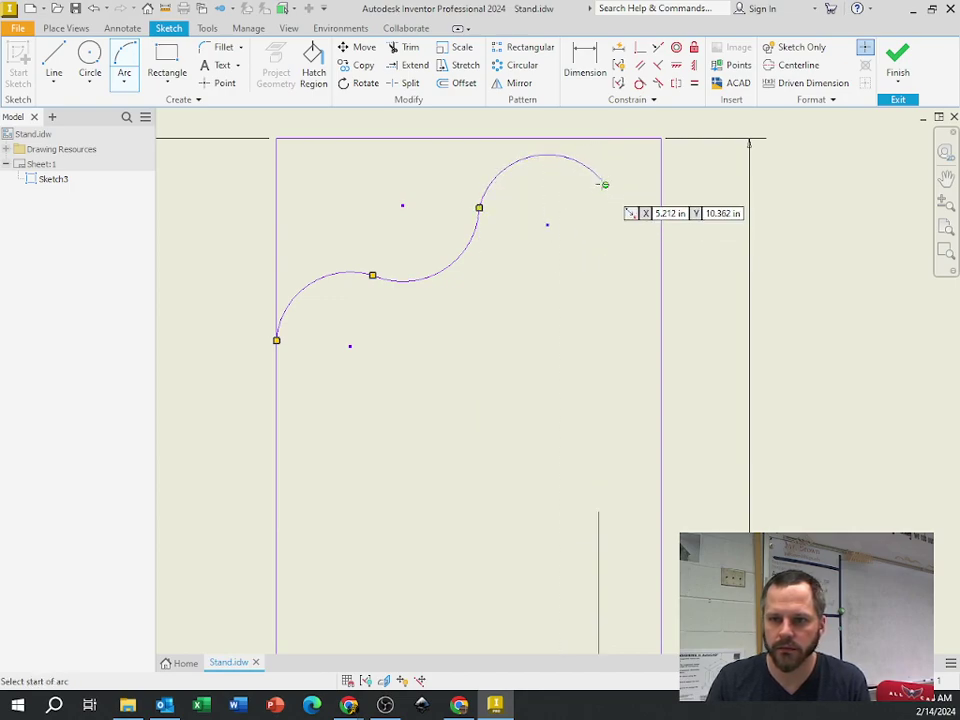
click(604, 184)
click(641, 214)
click(638, 199)
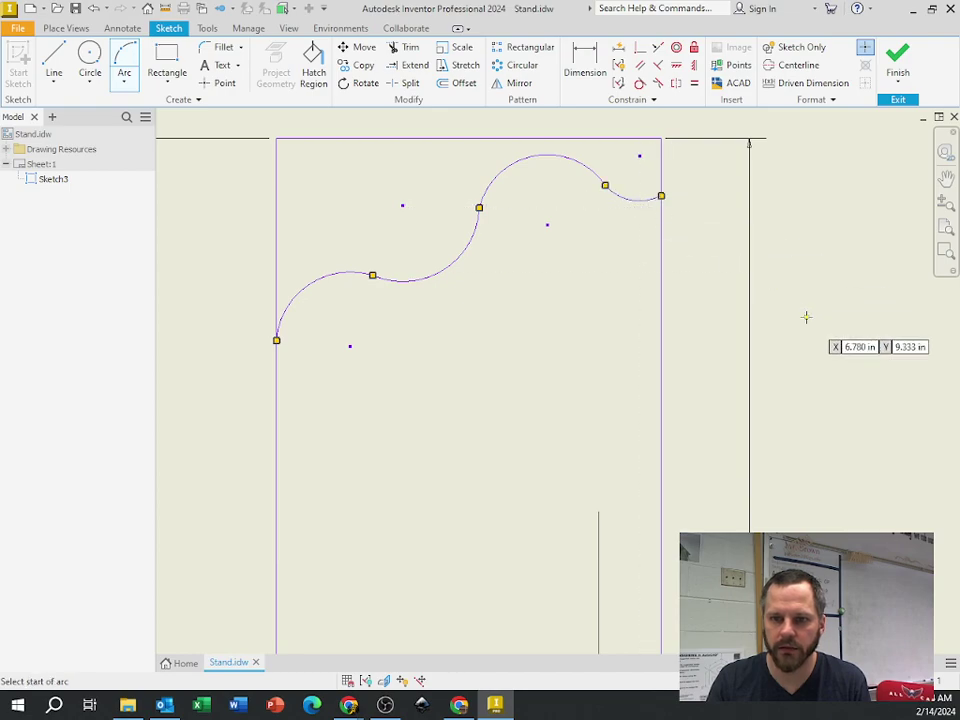
scroll(806, 317, up, 3)
scroll(806, 317, down, 5)
middle_drag(720, 360, 614, 353)
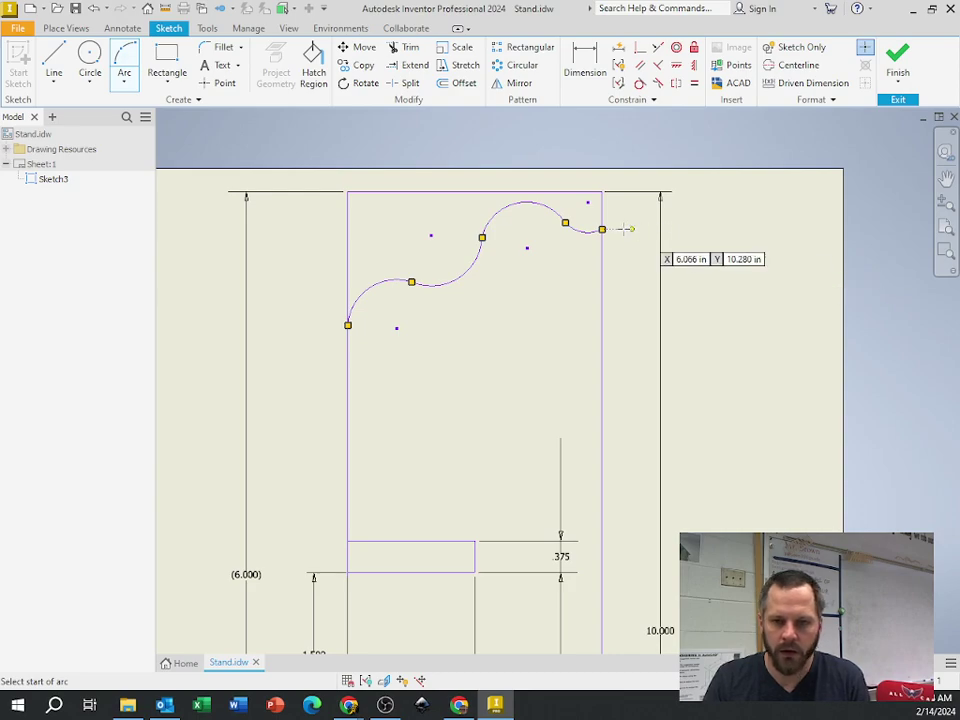
key(Escape)
key(ctrl+z)
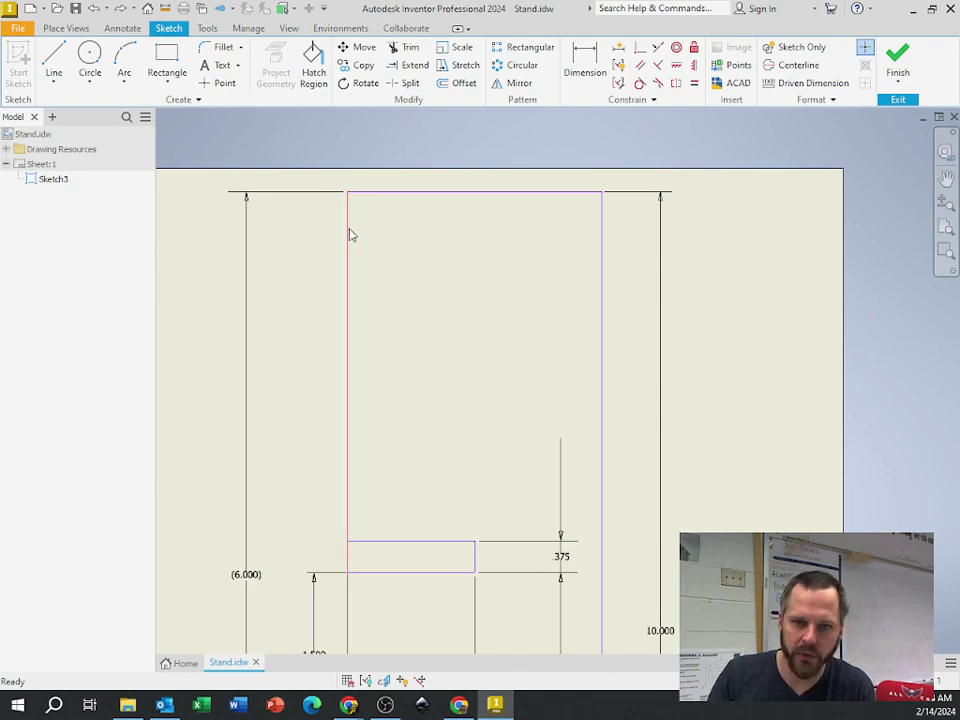
Draw a .5 line down the left edge from the upright's top-left corner.
click(52, 60)
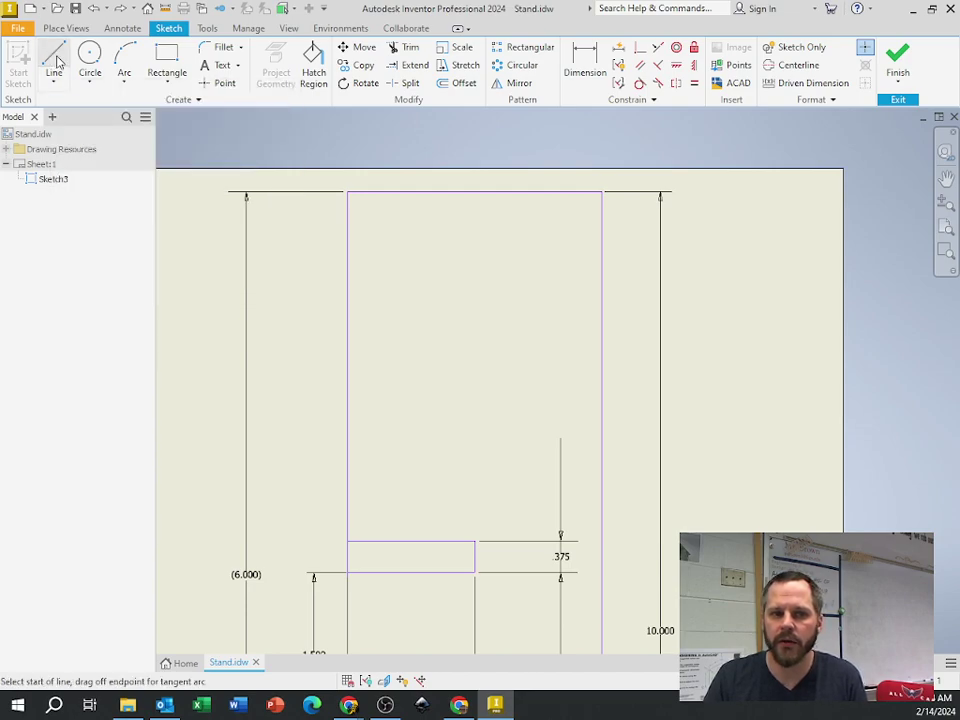
click(348, 191)
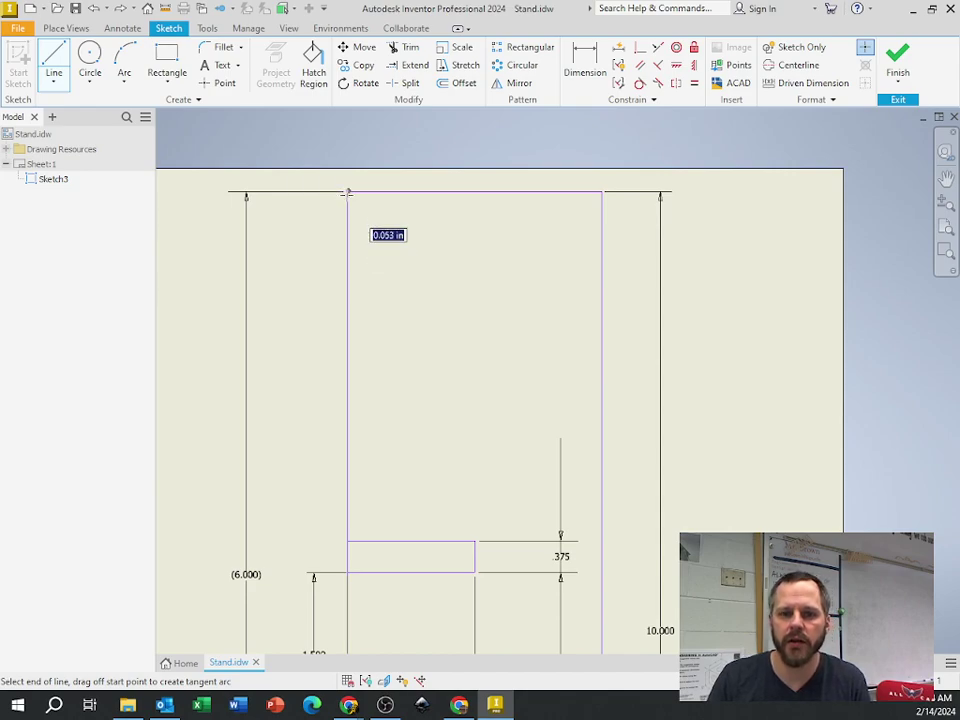
drag(348, 191, 347, 291)
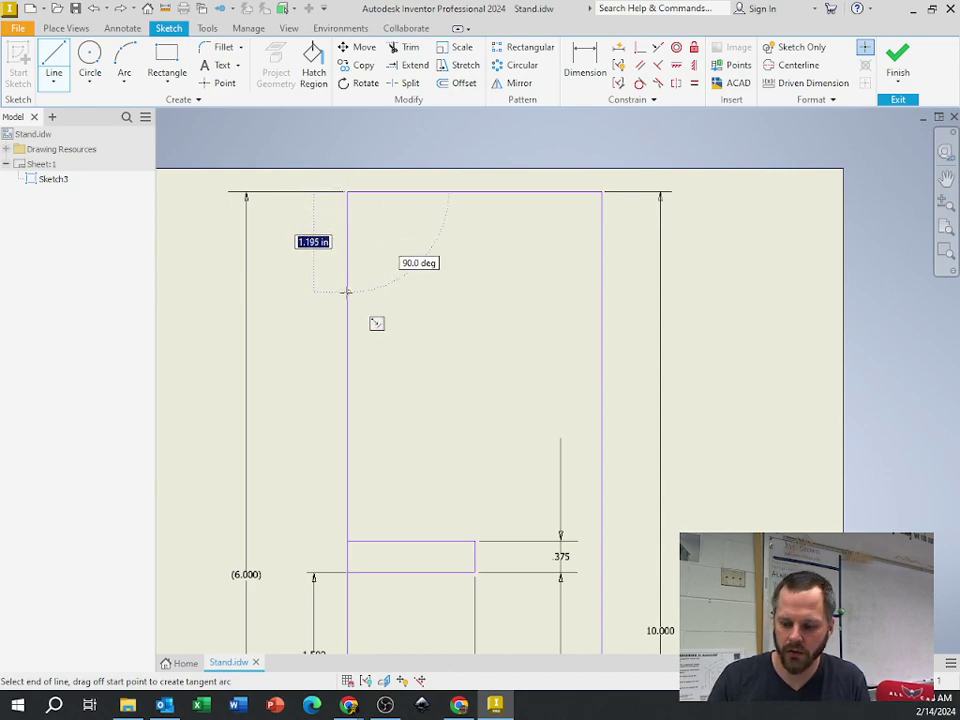
text(.5)
key(Return)
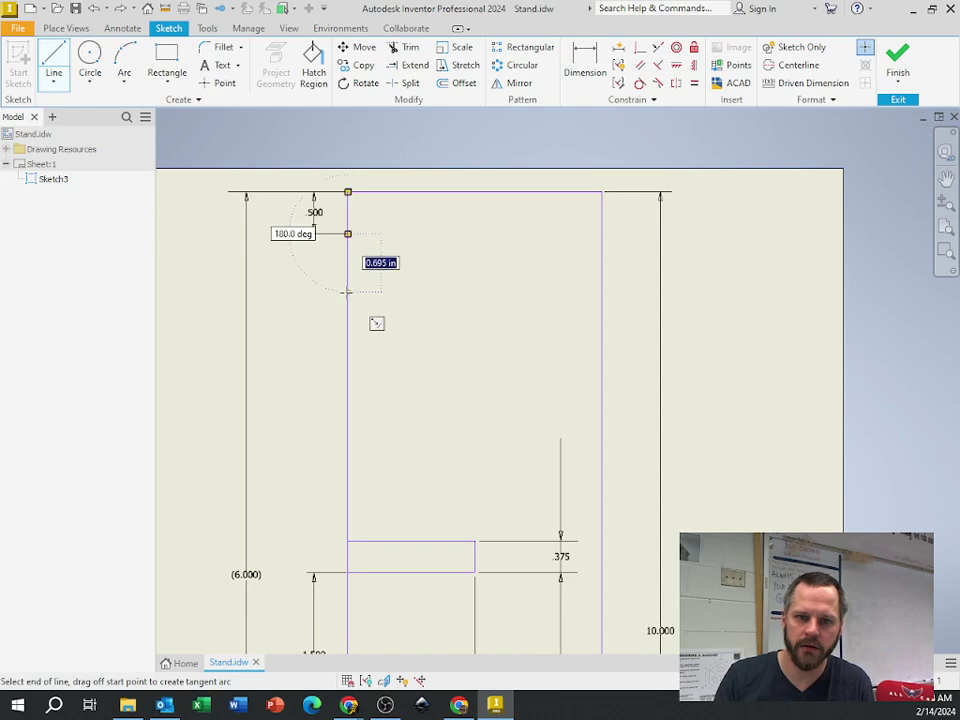
right_click(459, 275)
click(516, 286)
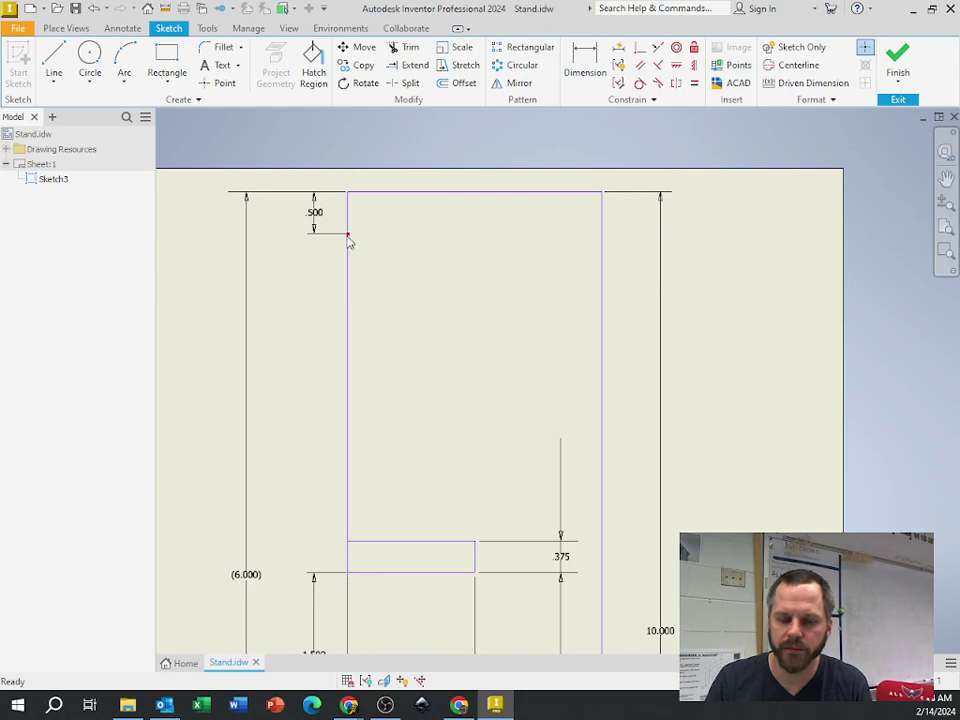
Draw a three-point arc across the upright's top, peaking at the top edge midpoint.
click(125, 56)
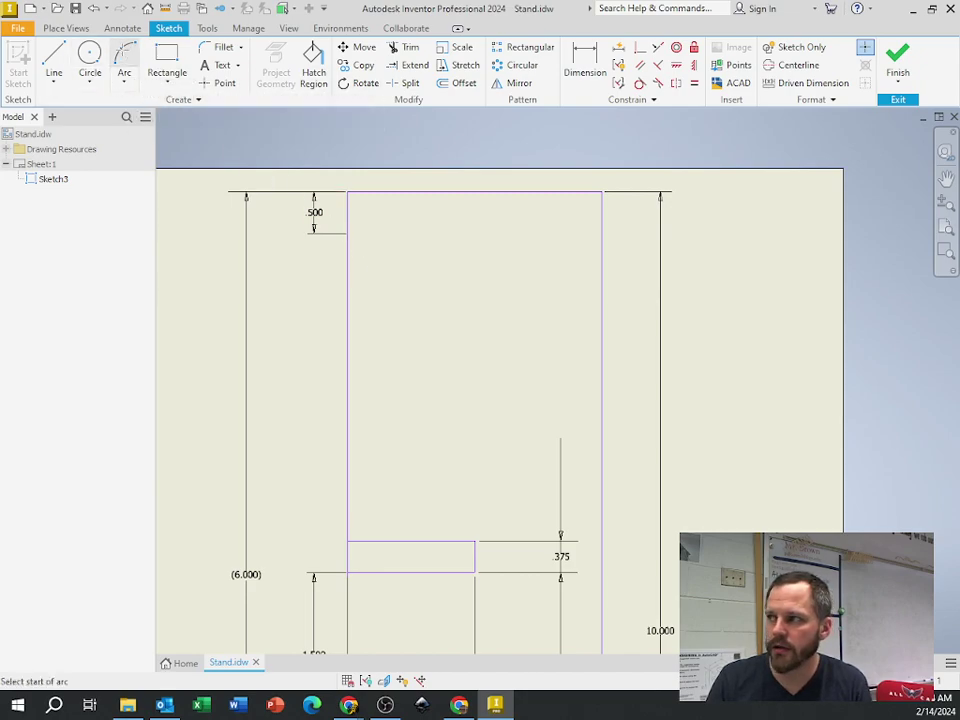
click(348, 233)
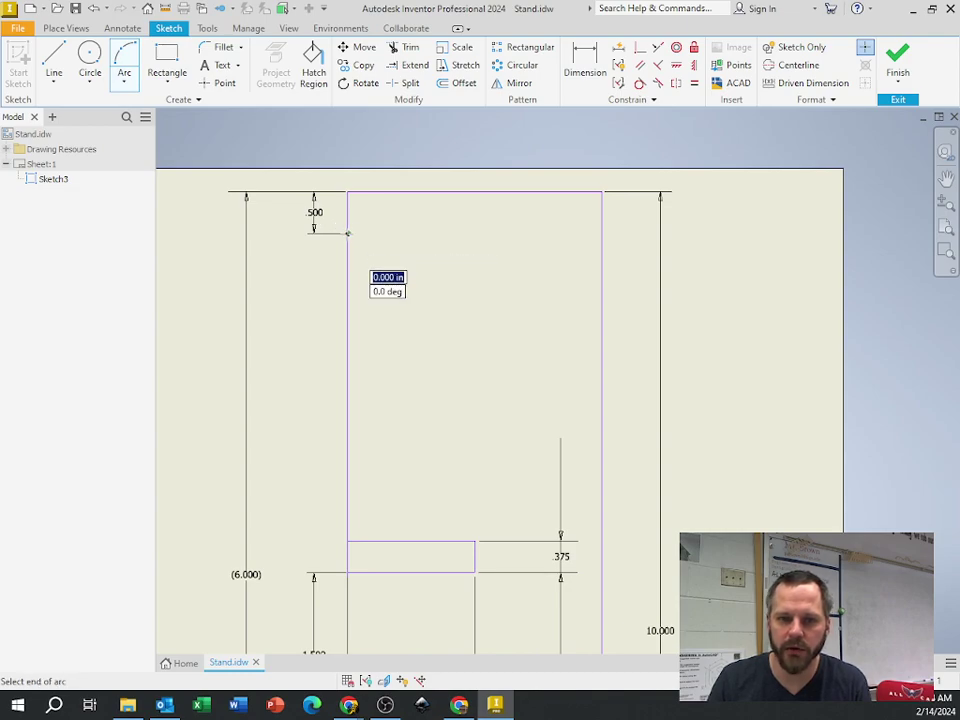
click(600, 234)
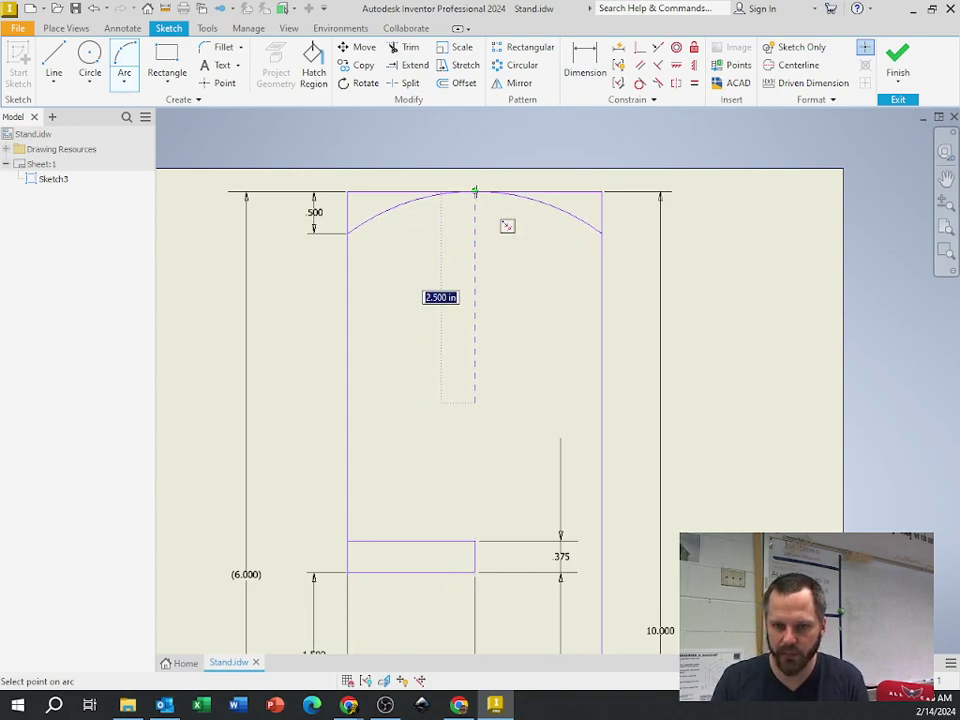
click(503, 222)
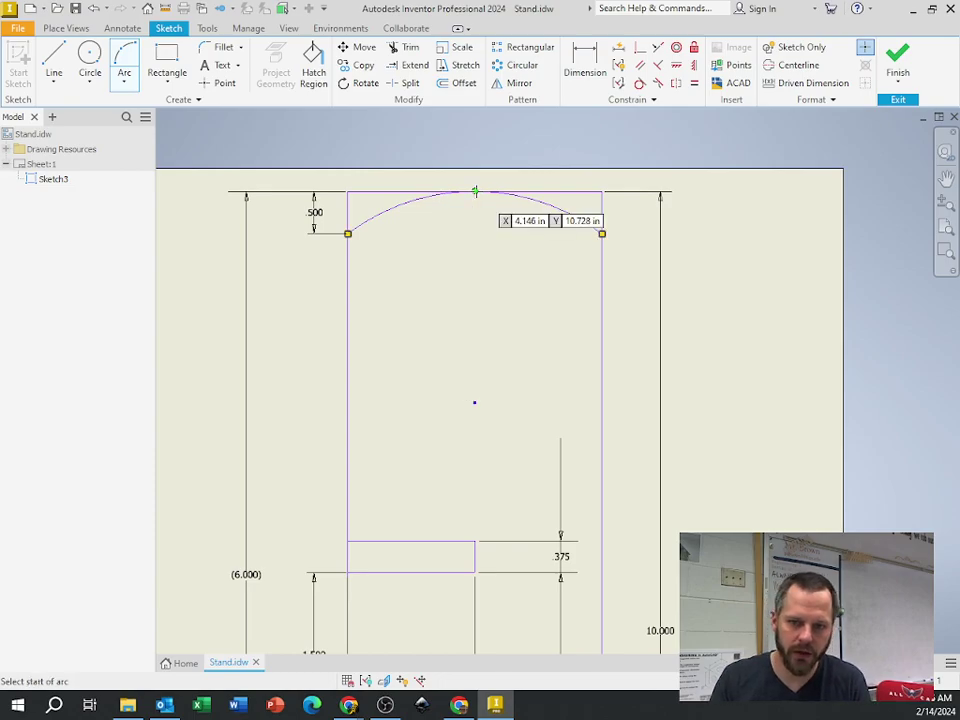
Centre the stand in view and finish Sketch3.
scroll(746, 198, down, 5)
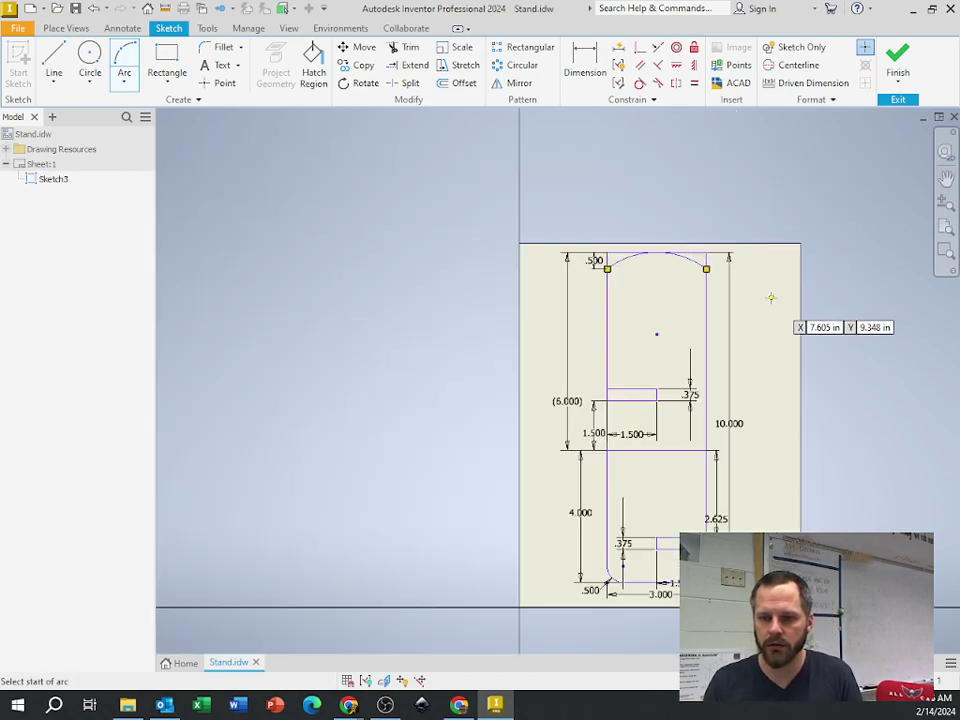
mouse_move(769, 296)
middle_down()
mouse_move(690, 238)
mouse_move(589, 287)
middle_up()
scroll(589, 285, up, 3)
scroll(619, 280, down, 3)
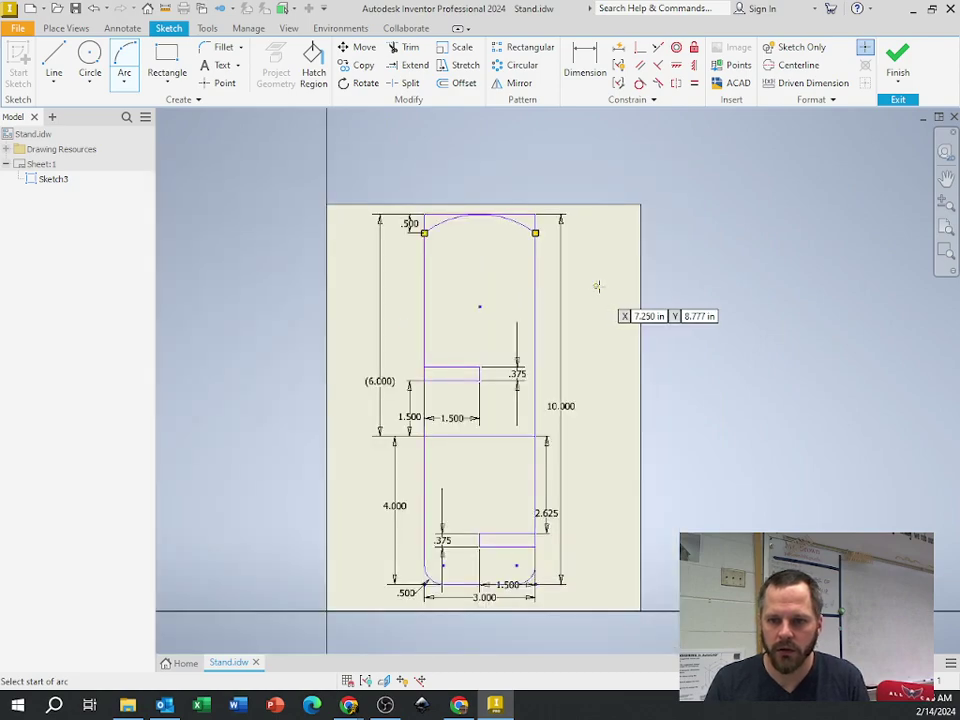
click(908, 57)
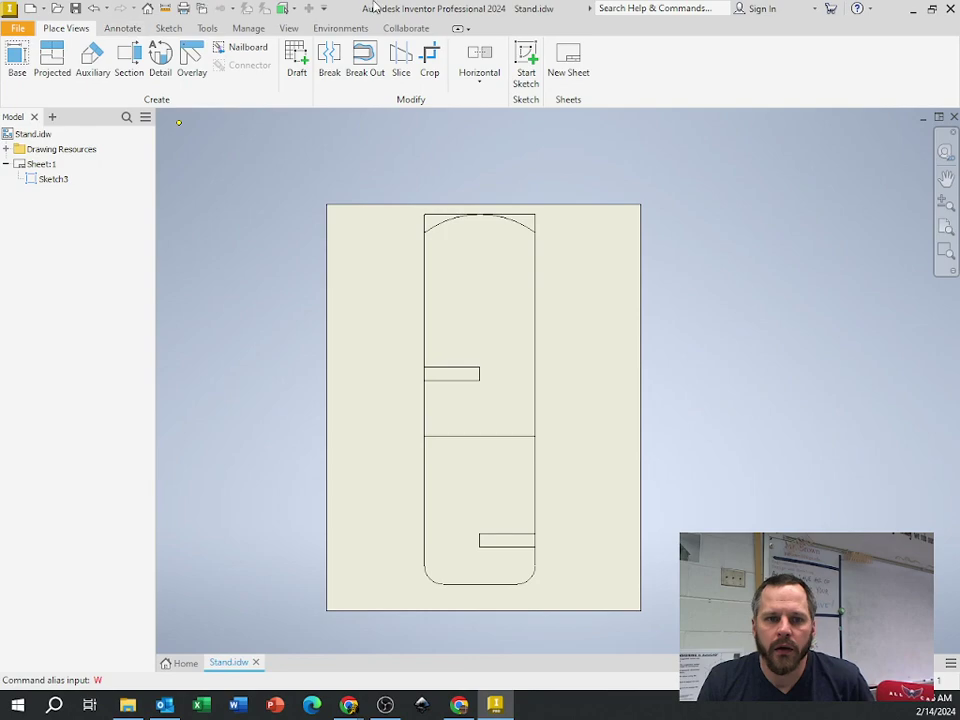
right_click(111, 219)
Reopen Sketch3, zoom in, and drag the 1.500 dimension above the upper slot.
double_click(56, 182)
scroll(490, 445, up, 3)
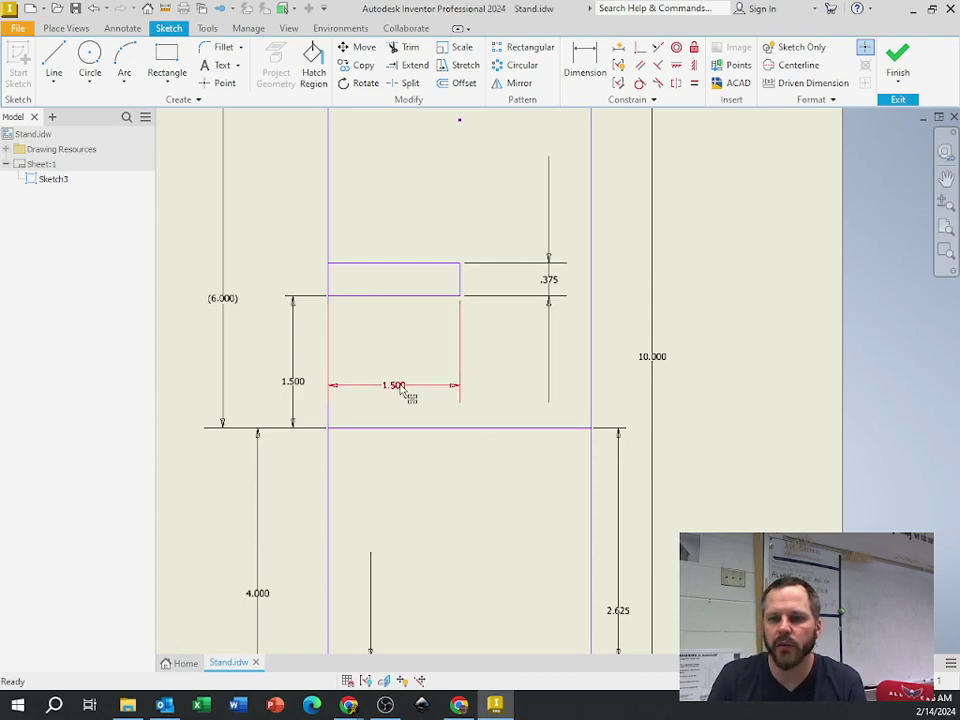
click(400, 389)
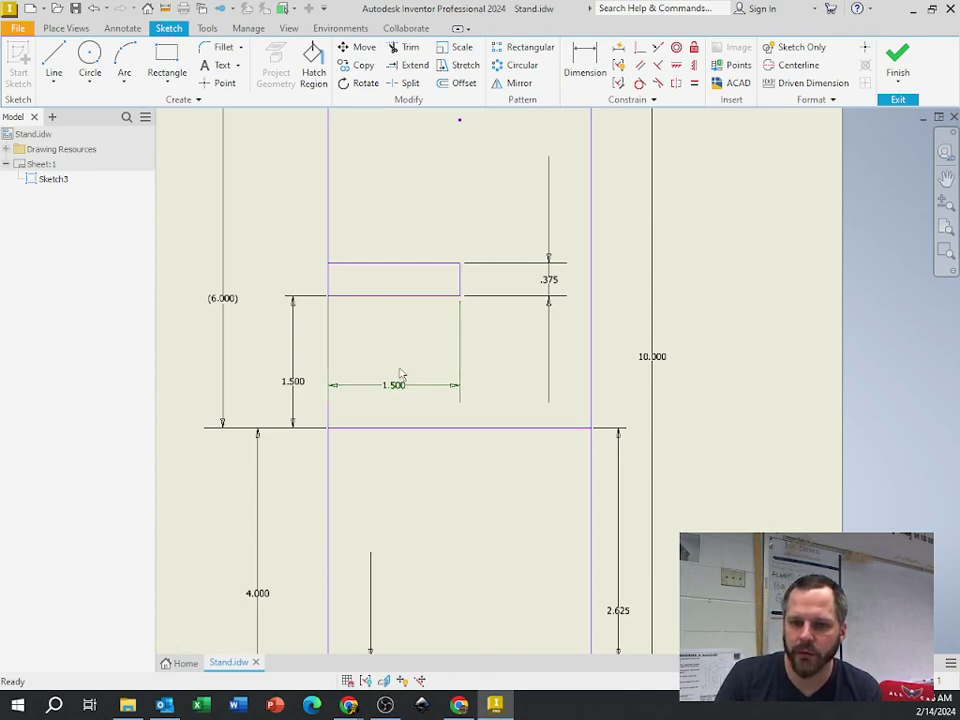
drag(405, 395, 406, 232)
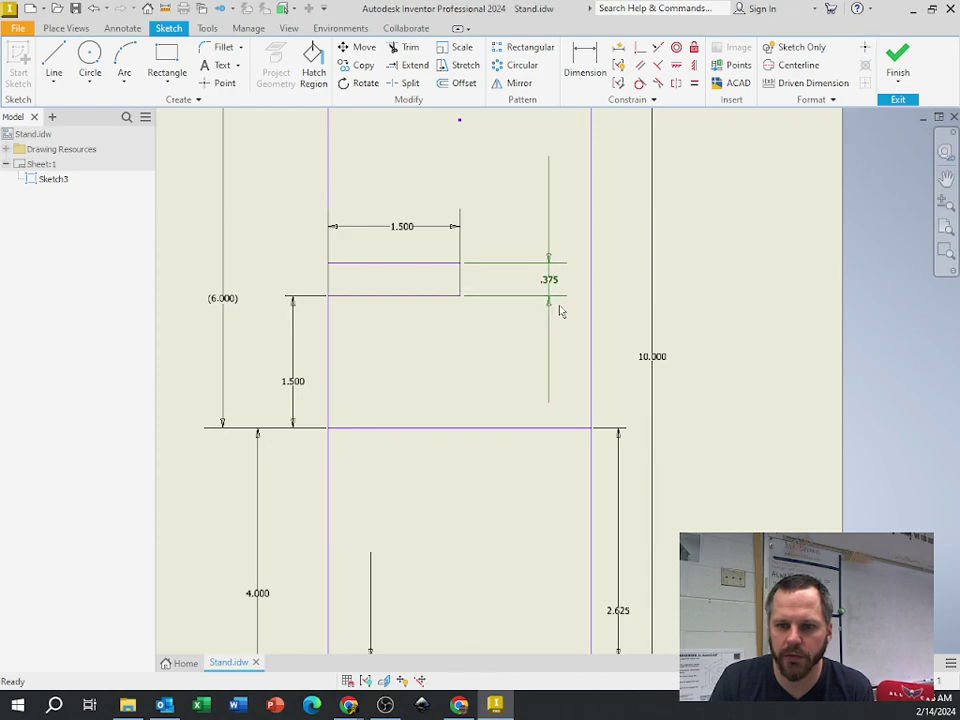
scroll(489, 394, up, 3)
scroll(476, 388, down, 4)
scroll(491, 377, up, 2)
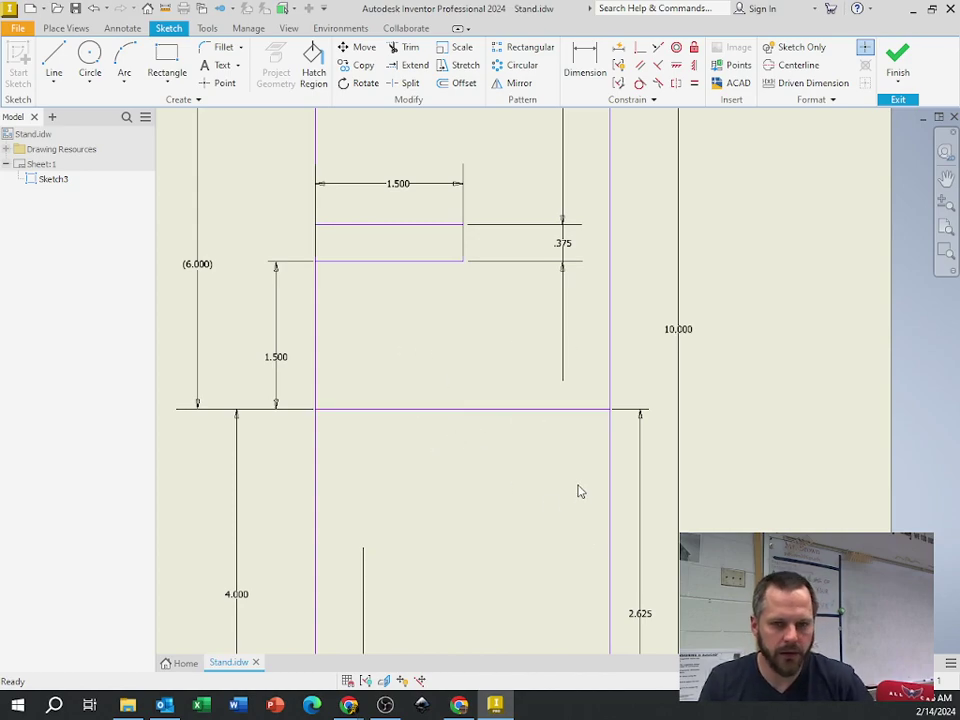
Draw two circles of diameter 1 centred side by side on the middle line.
click(90, 59)
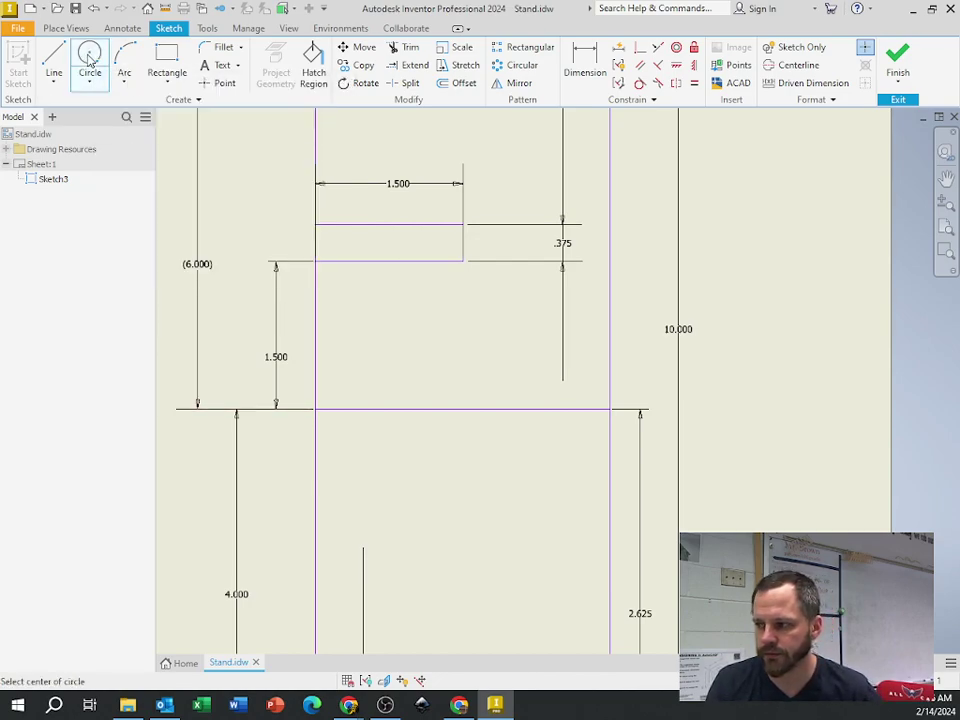
click(390, 408)
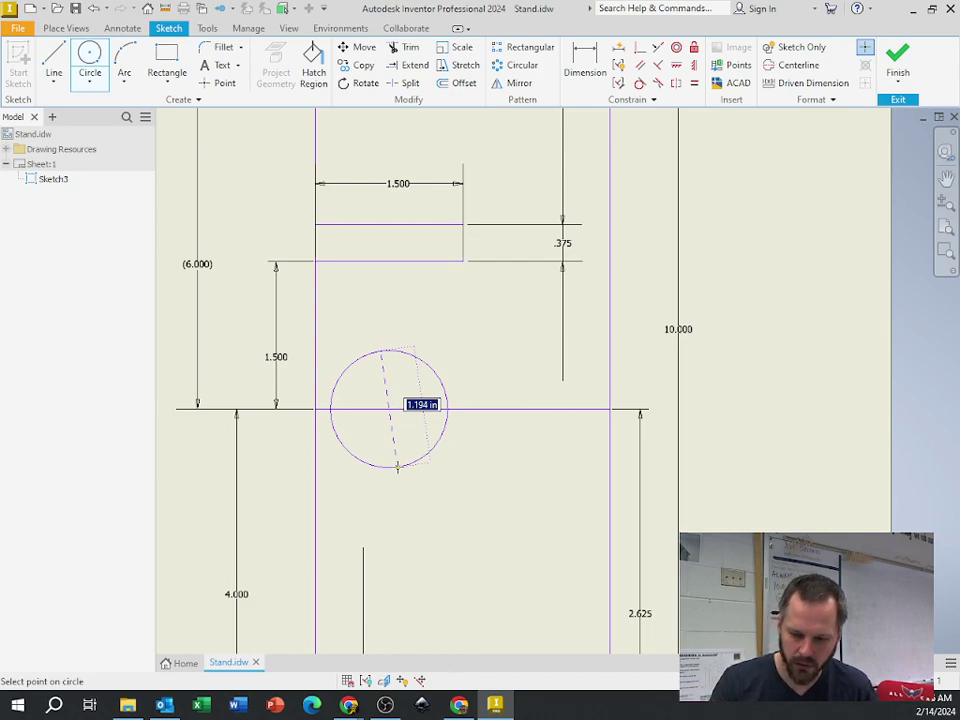
text(1)
key(Return)
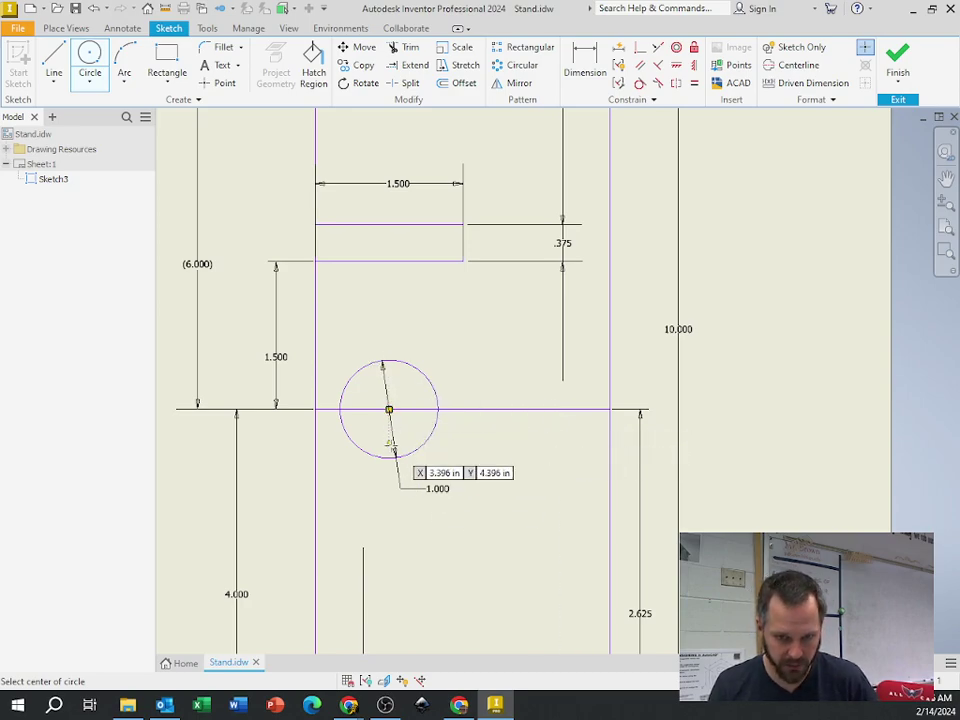
click(543, 409)
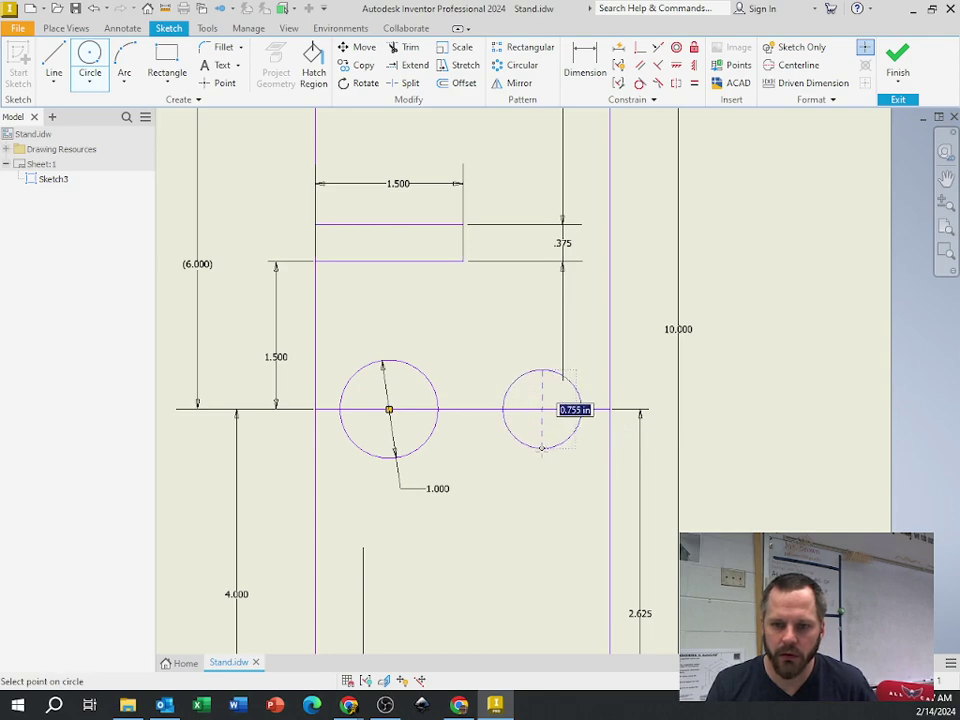
text(1)
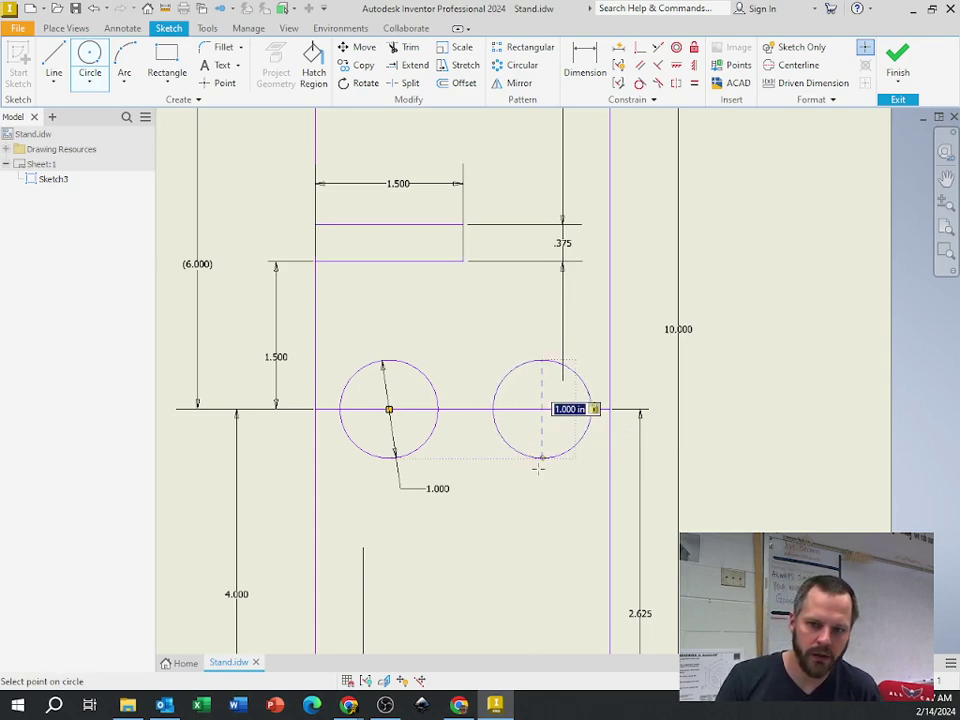
key(Return)
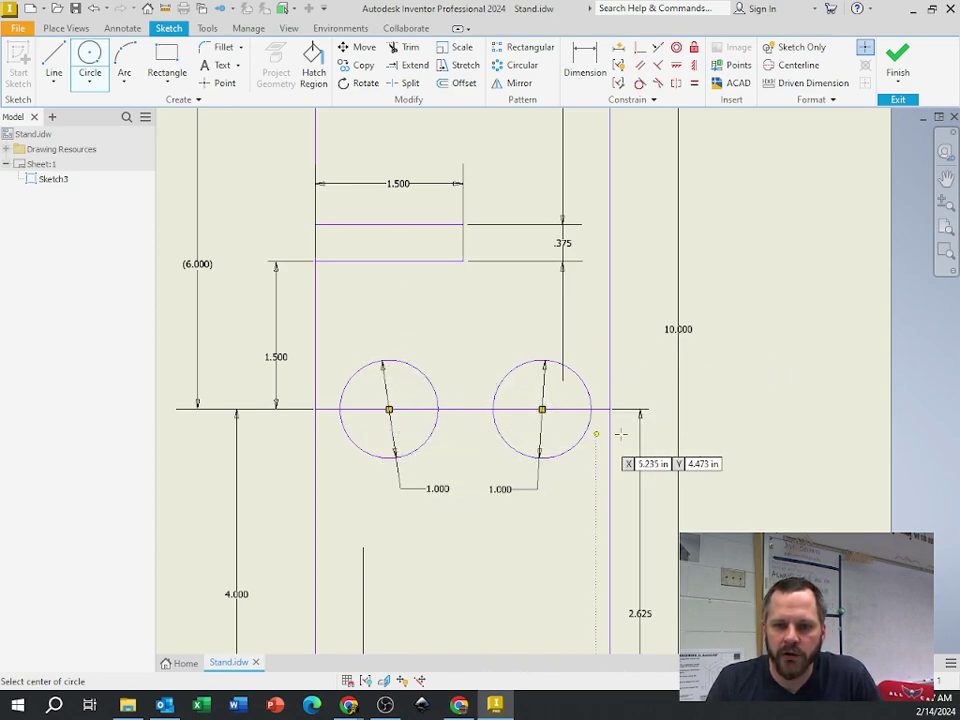
Dimension the left circle's centre 1.000 from the stand's left edge.
scroll(575, 430, up, 5)
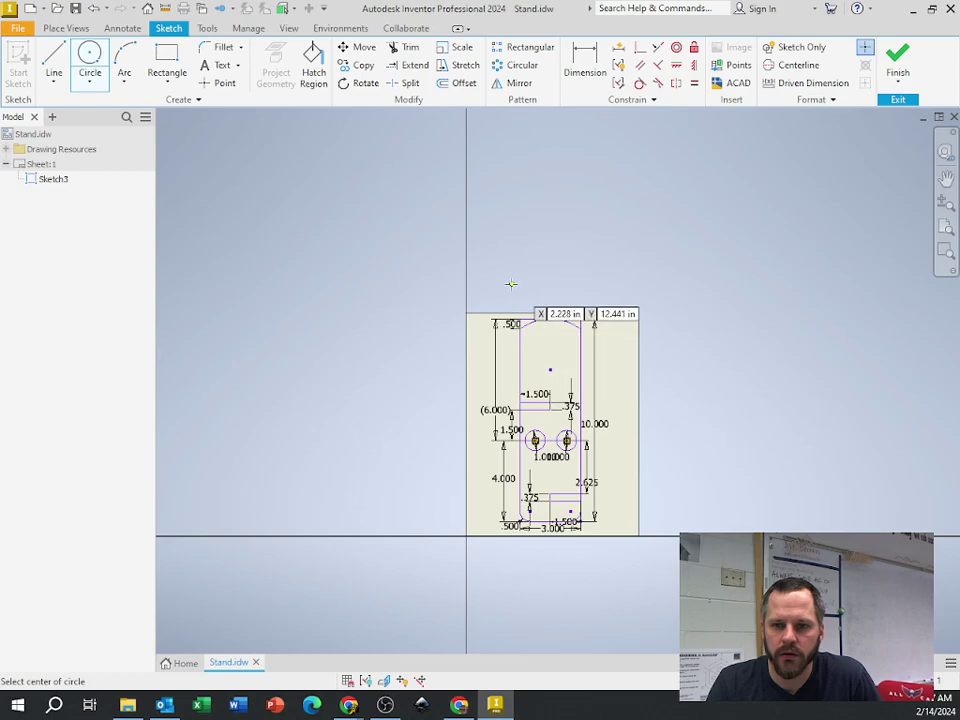
scroll(560, 420, down, 5)
middle_drag(446, 443, 465, 290)
scroll(460, 340, down, 3)
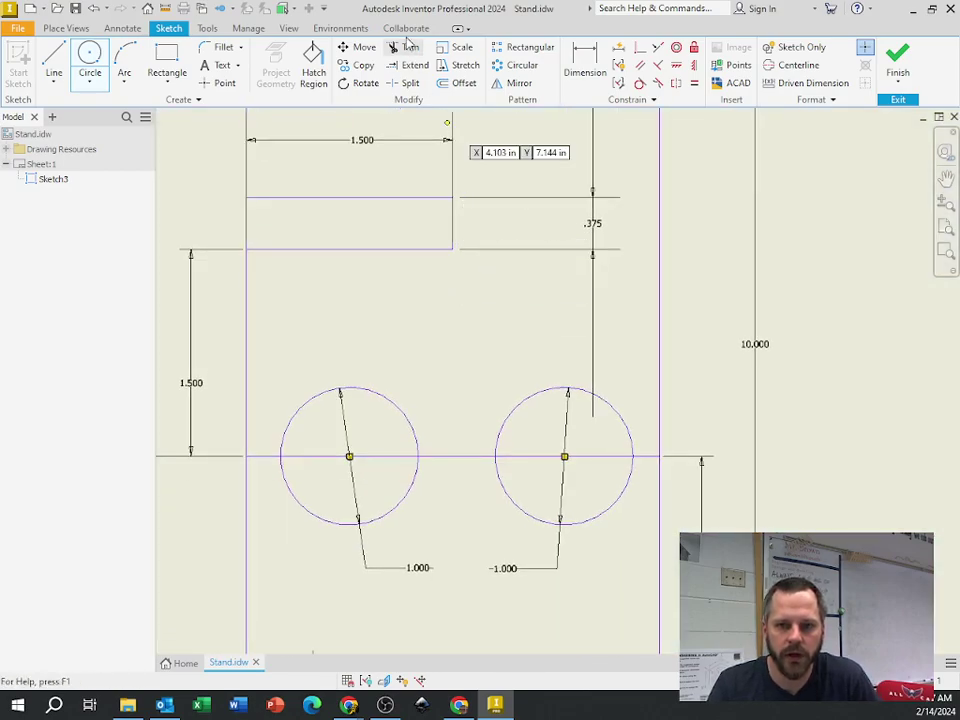
click(586, 58)
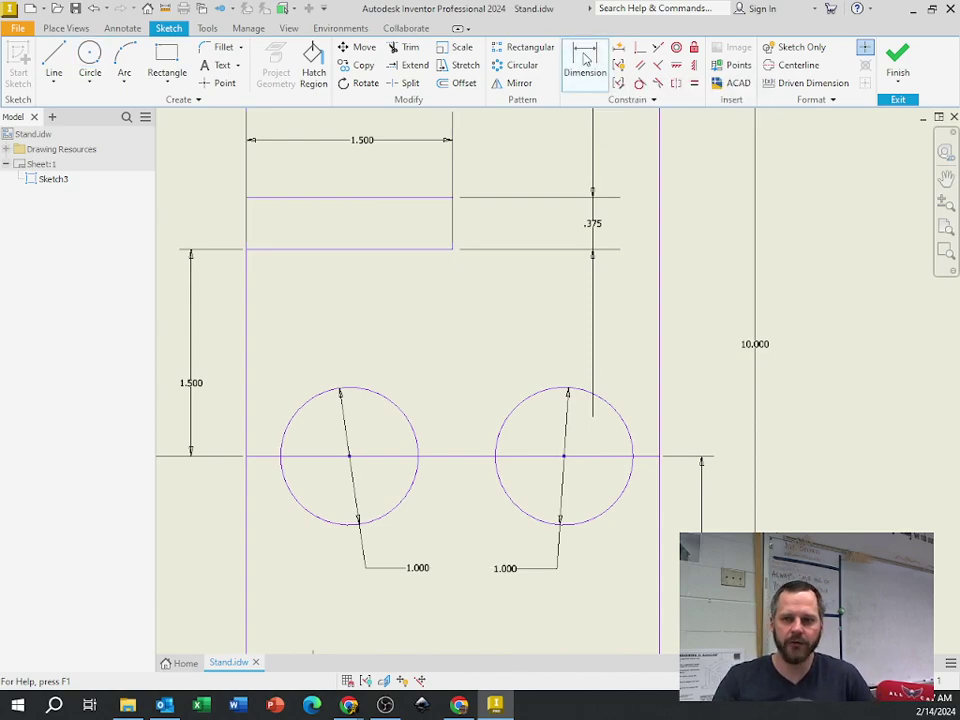
click(246, 350)
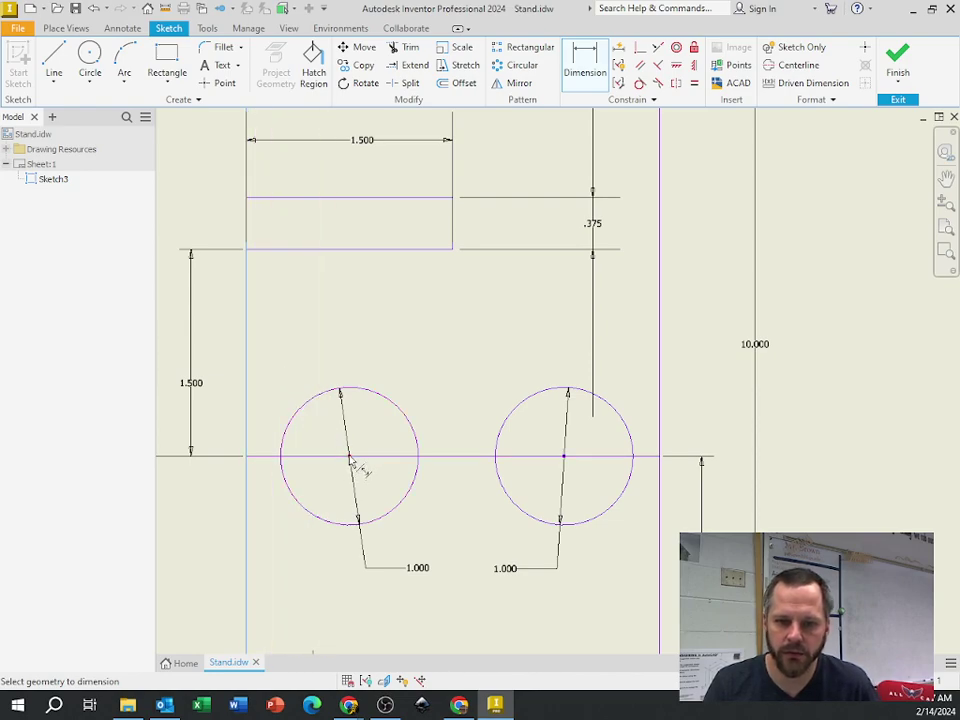
click(363, 386)
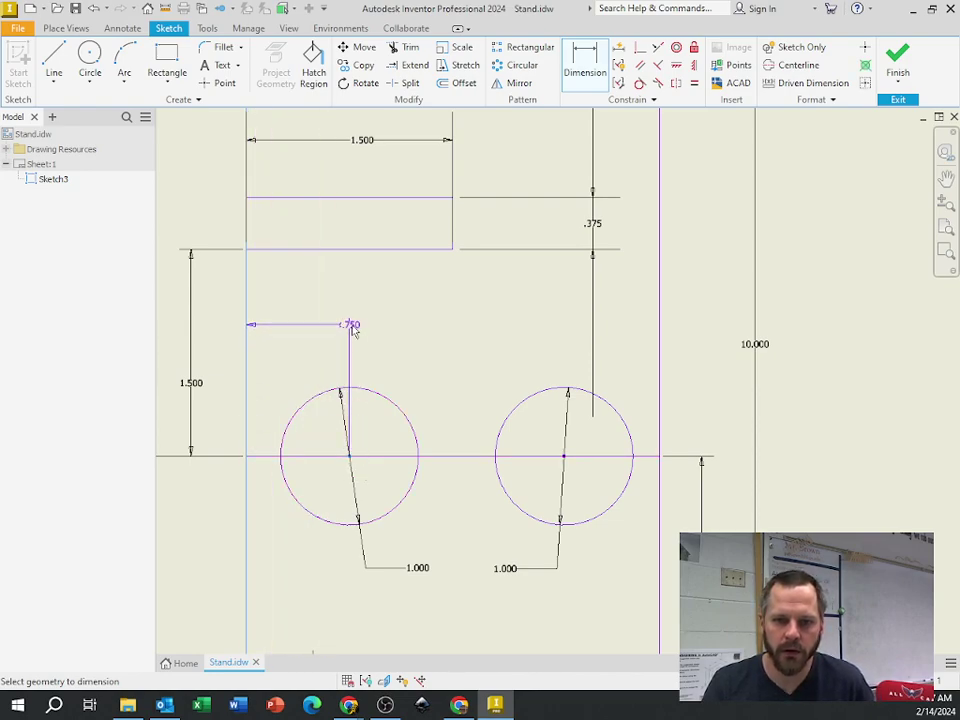
click(309, 356)
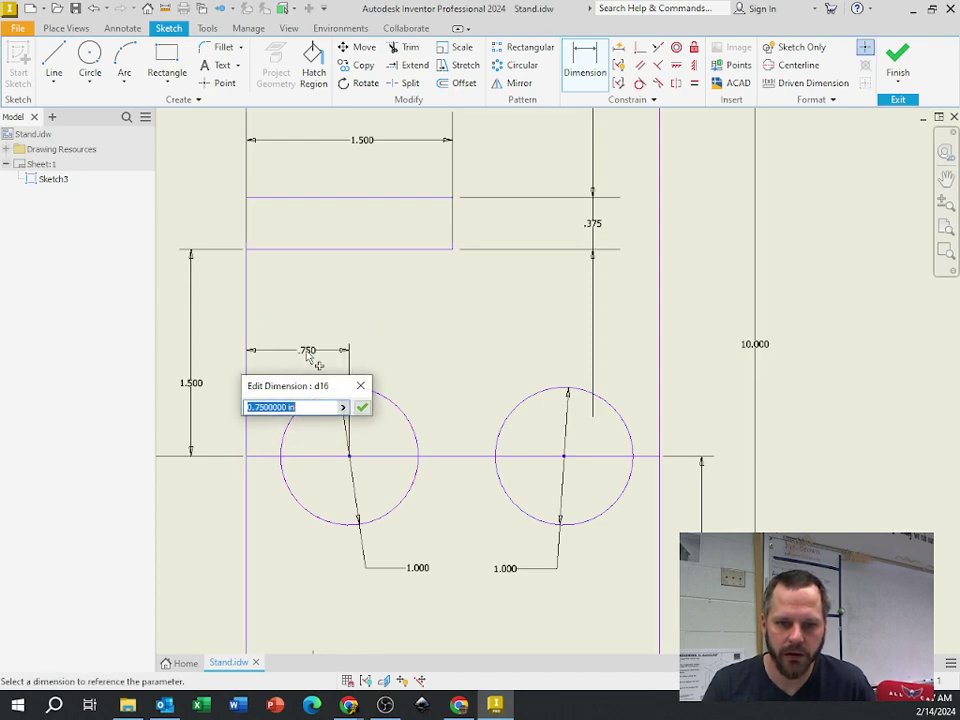
text(1)
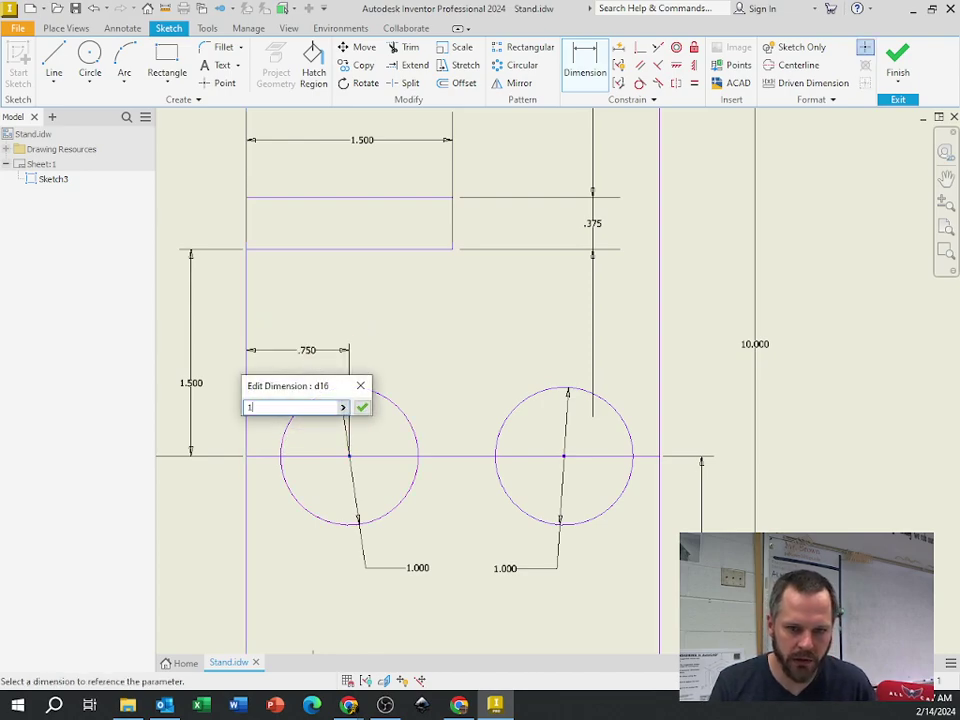
key(Return)
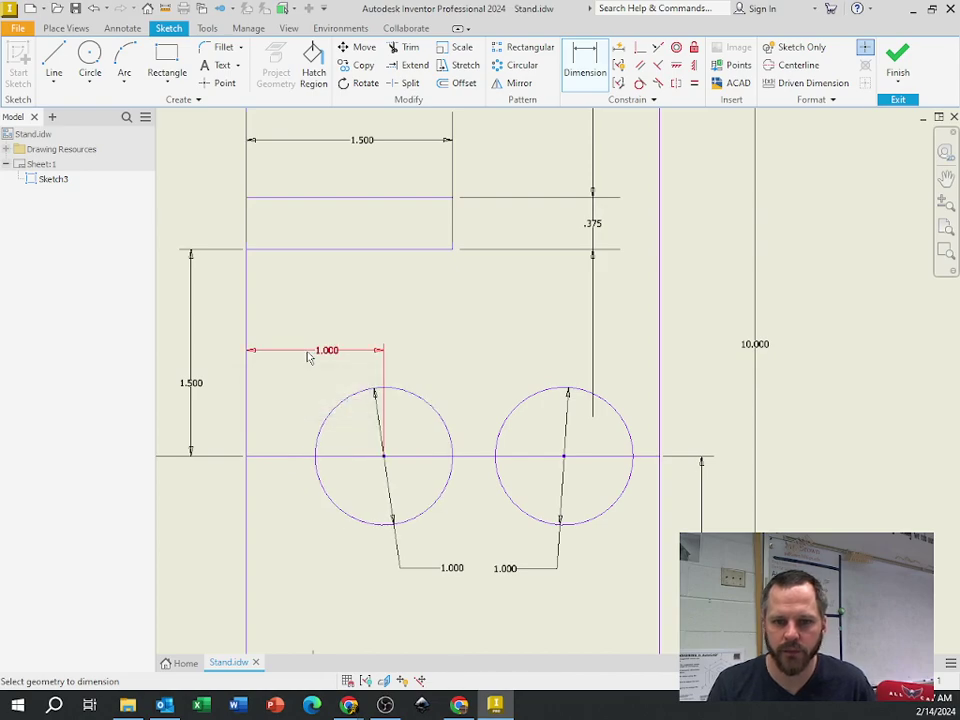
Set the right circle's centre 1.000 from the right edge and move both diameter labels apart.
click(664, 376)
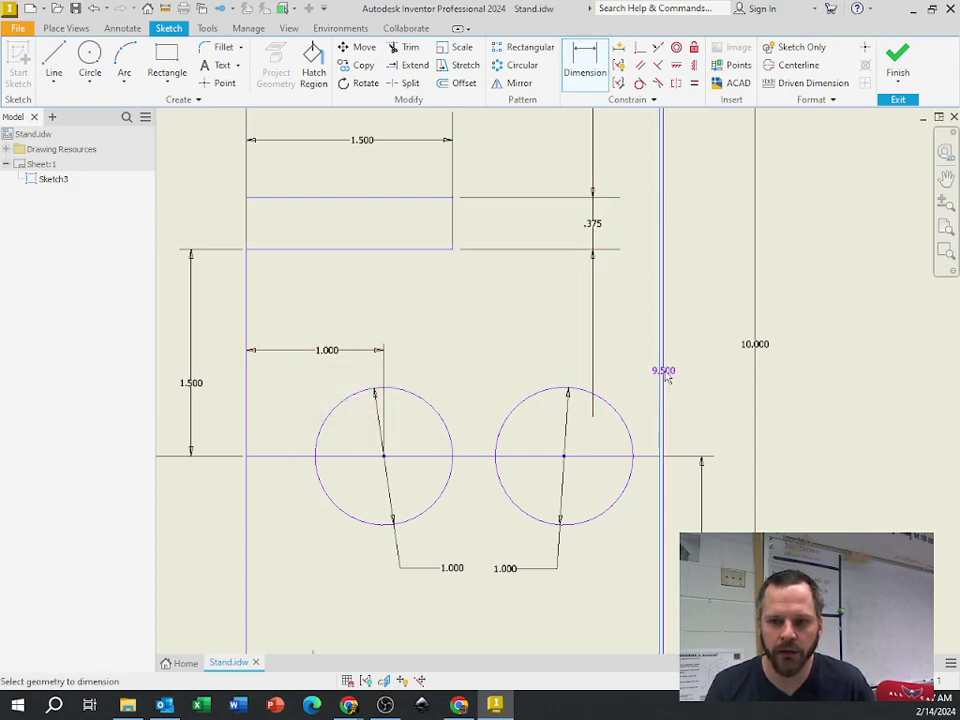
click(565, 458)
click(583, 362)
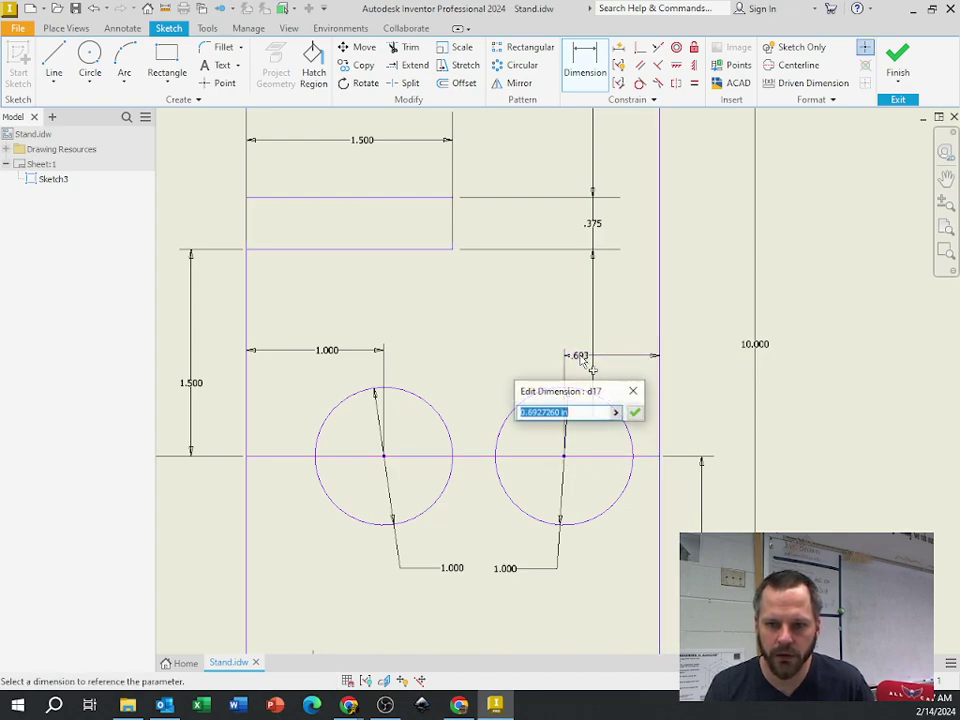
text(1)
key(Return)
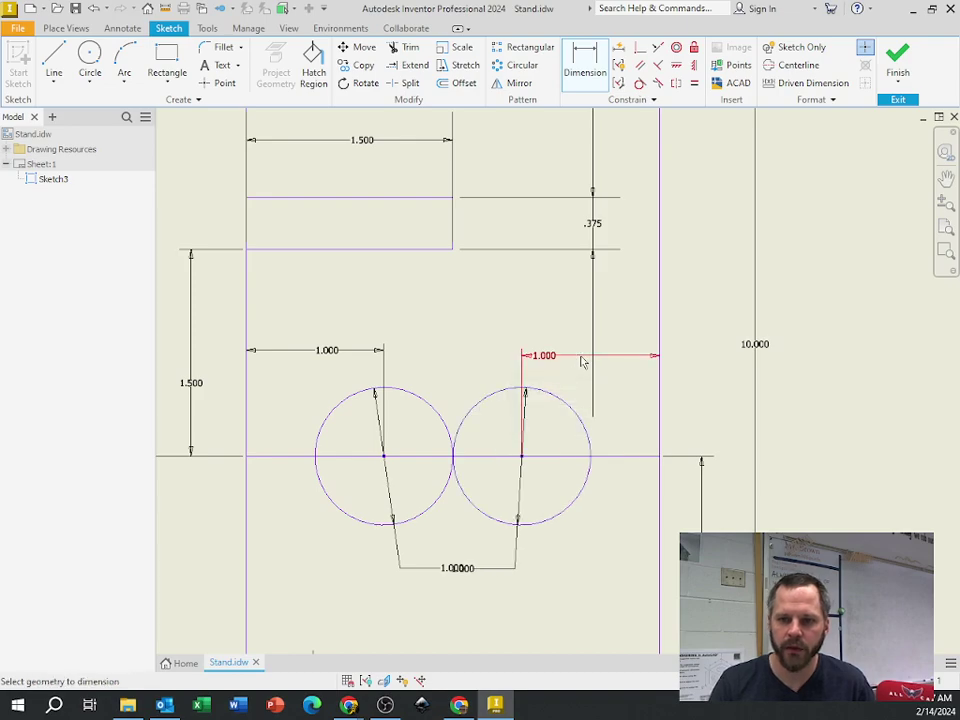
right_click(730, 304)
click(757, 313)
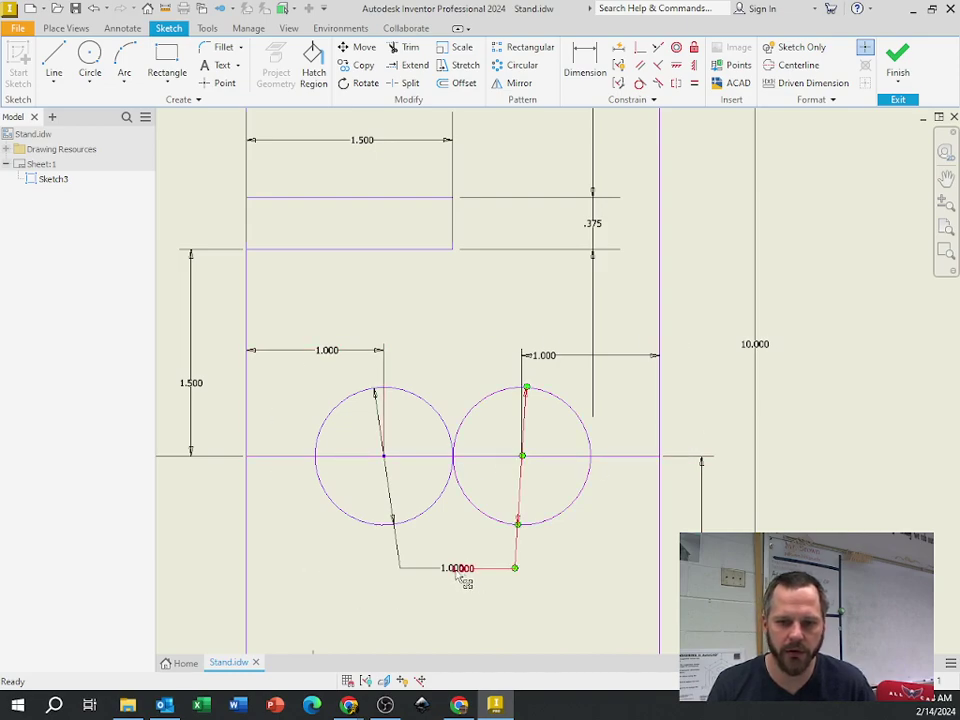
drag(455, 570, 540, 604)
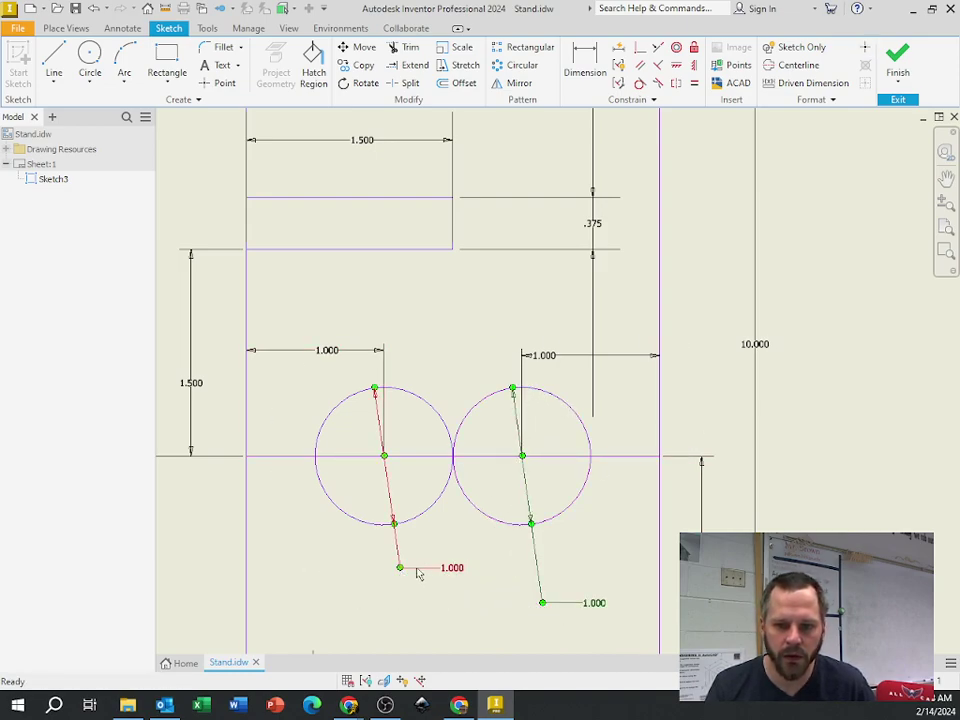
drag(458, 580, 350, 588)
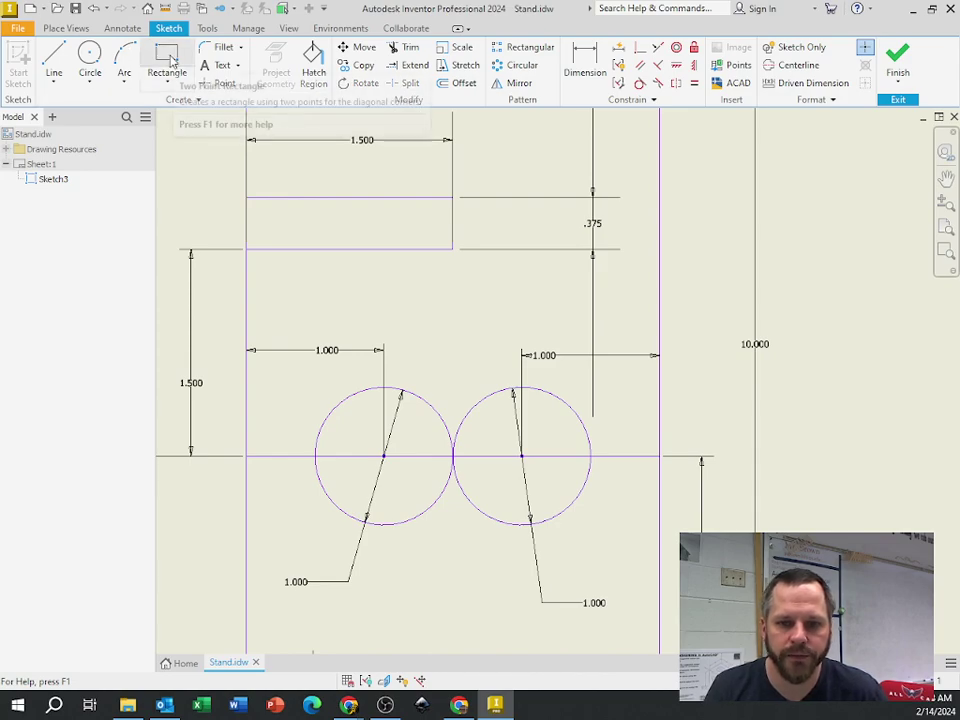
Draw the 1.000 square between the two circle centres and finish the sketch.
click(171, 62)
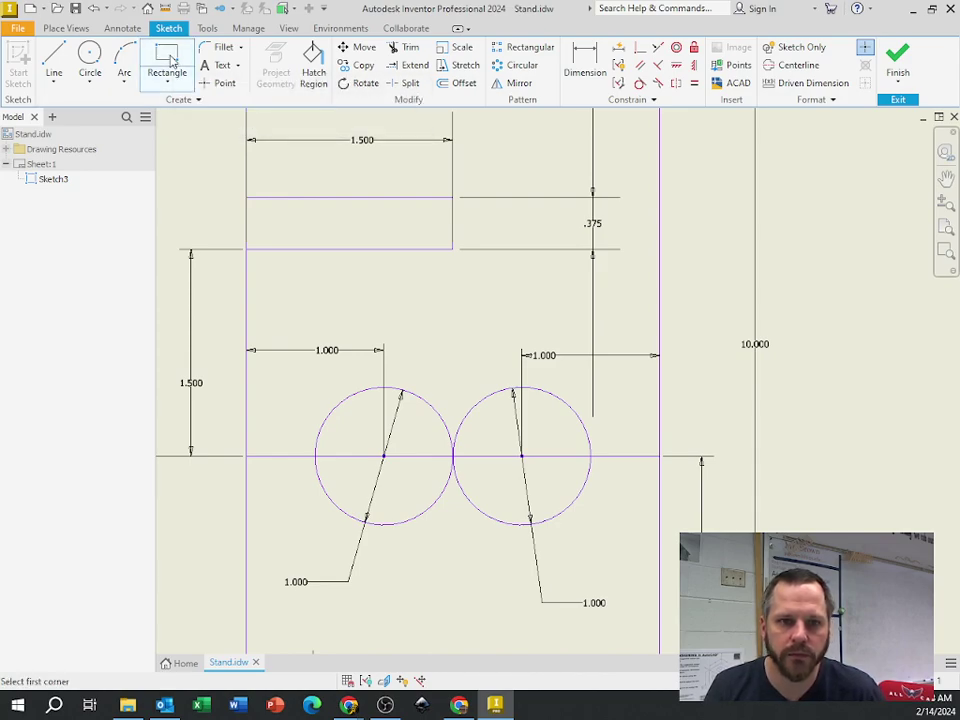
click(386, 388)
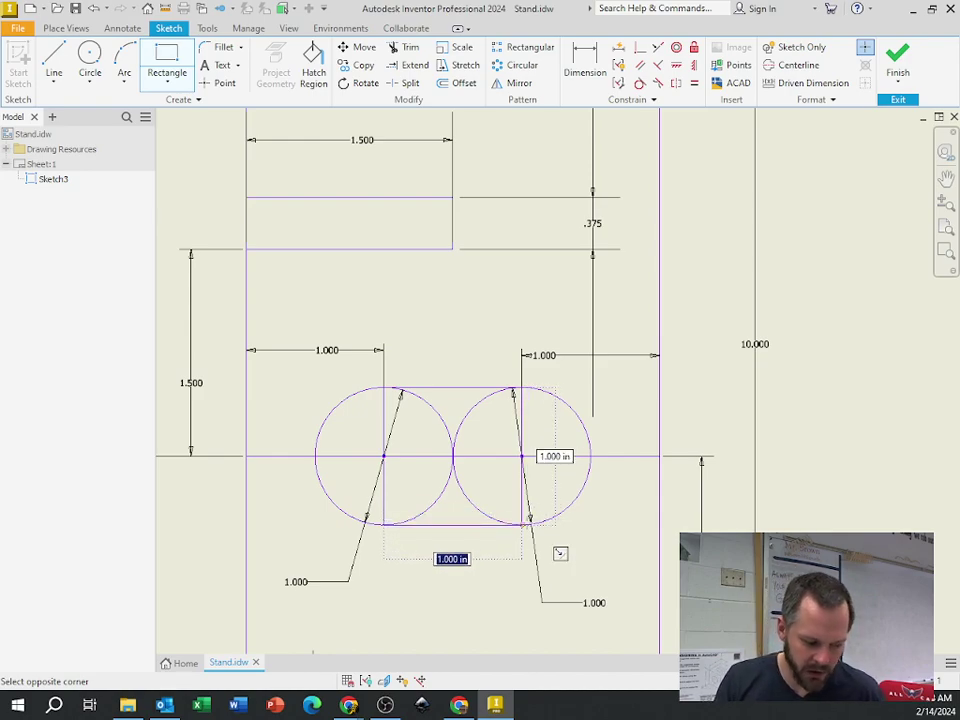
key(Return)
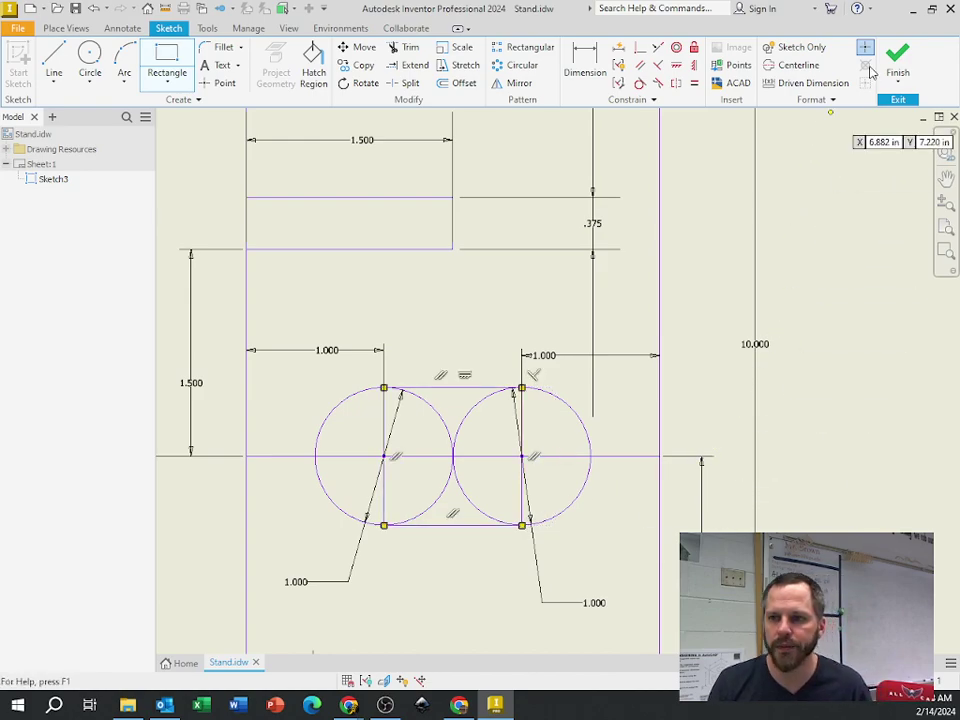
click(897, 62)
Pan the sheet left and save the Stand.idw drawing.
scroll(631, 453, down, 3)
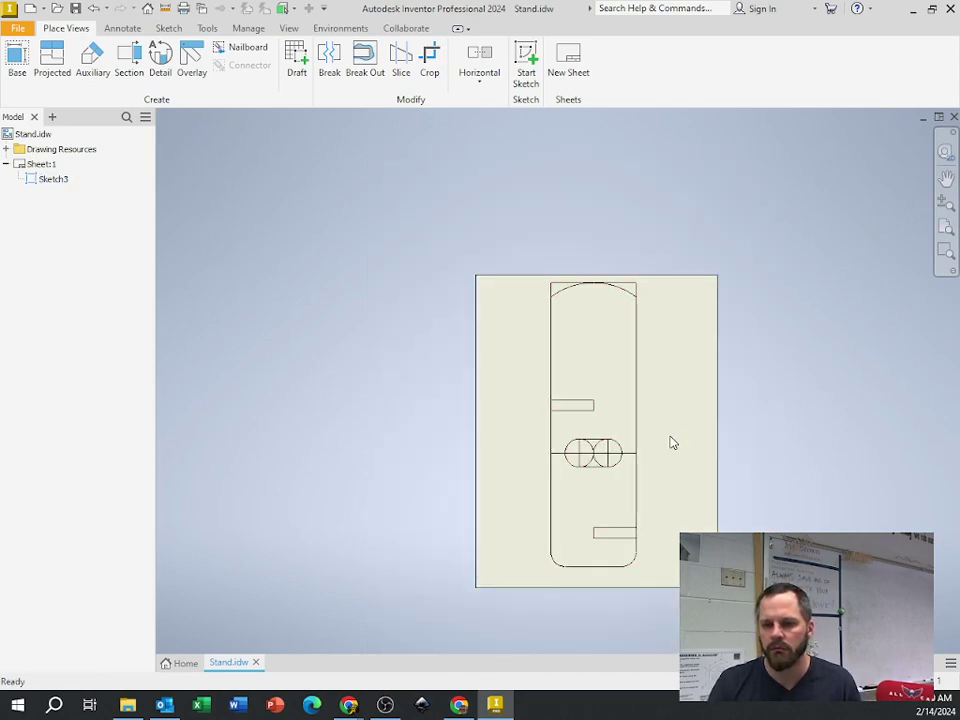
mouse_move(667, 445)
middle_down()
mouse_move(615, 459)
mouse_move(557, 439)
middle_up()
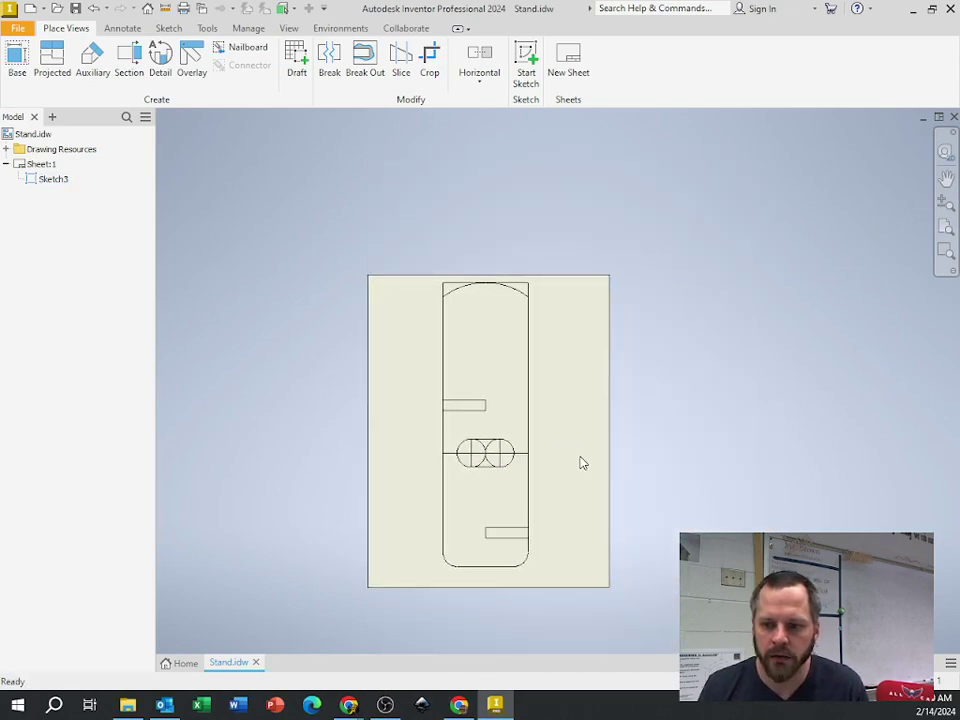
click(18, 30)
click(40, 156)
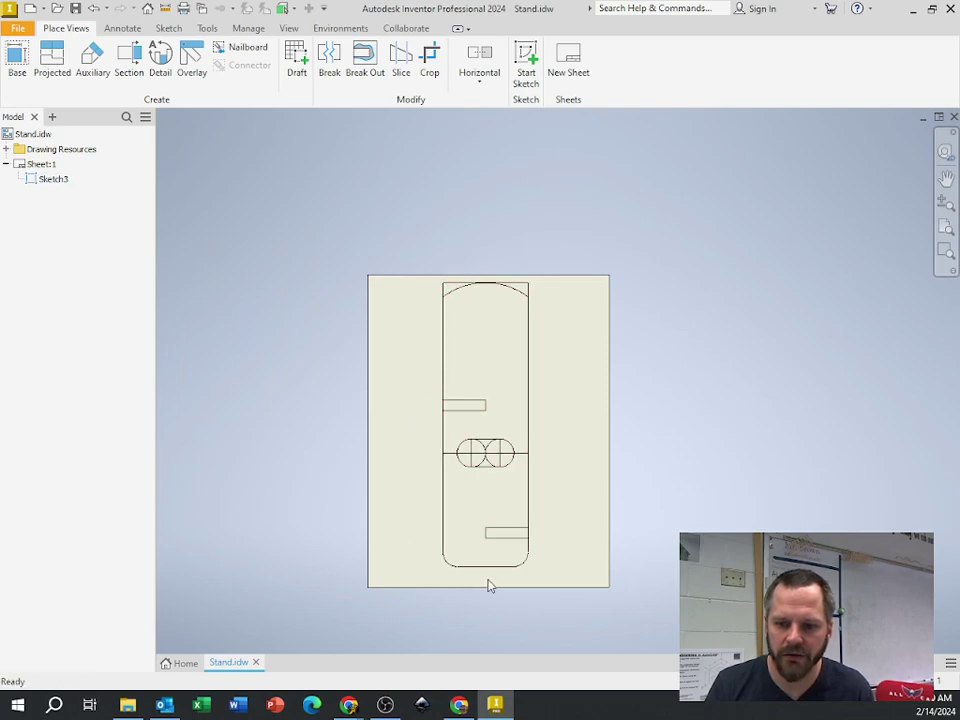
Reopen Sketch3 to review all its constraints, then finish the sketch.
double_click(52, 180)
key(F8)
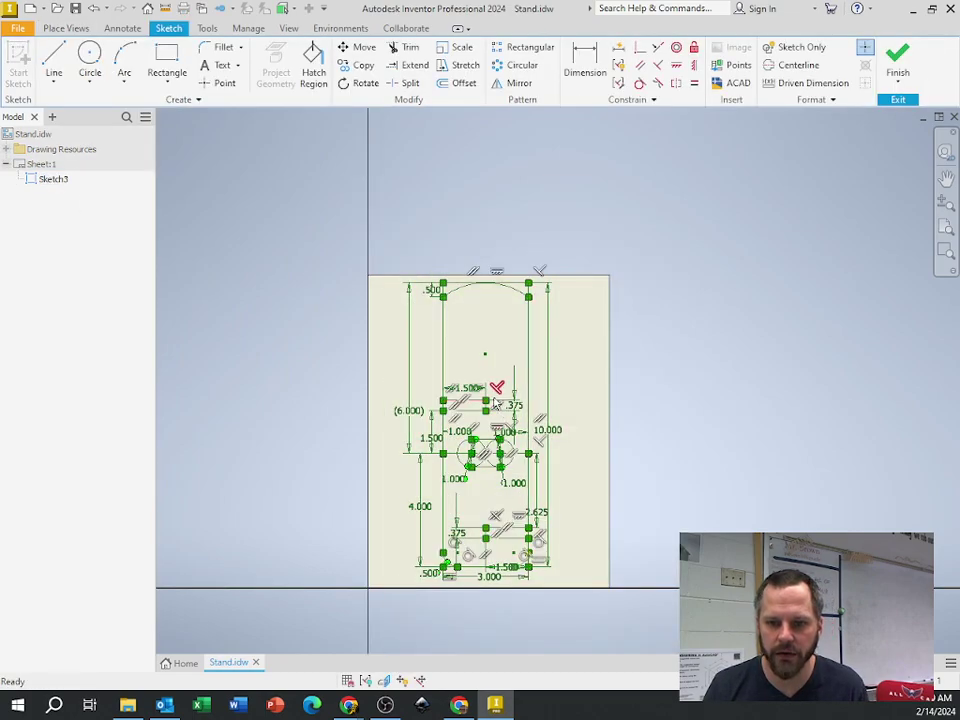
key(ctrl+a)
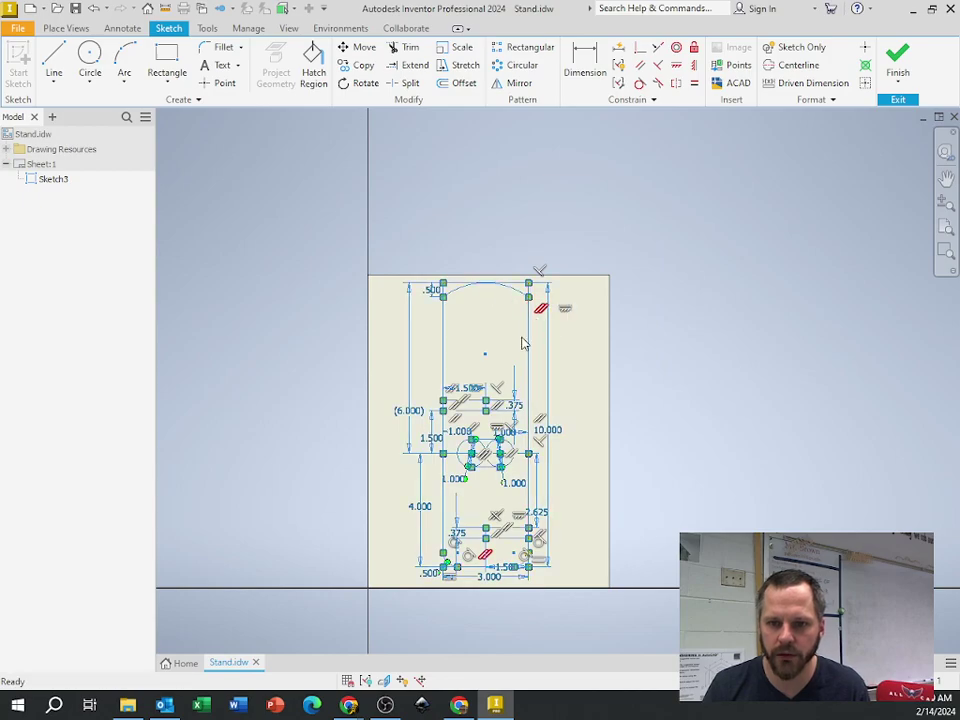
mouse_move(546, 349)
mouse_down()
mouse_move(588, 362)
mouse_move(383, 383)
mouse_move(730, 465)
mouse_move(354, 475)
mouse_move(704, 490)
mouse_move(568, 497)
mouse_up()
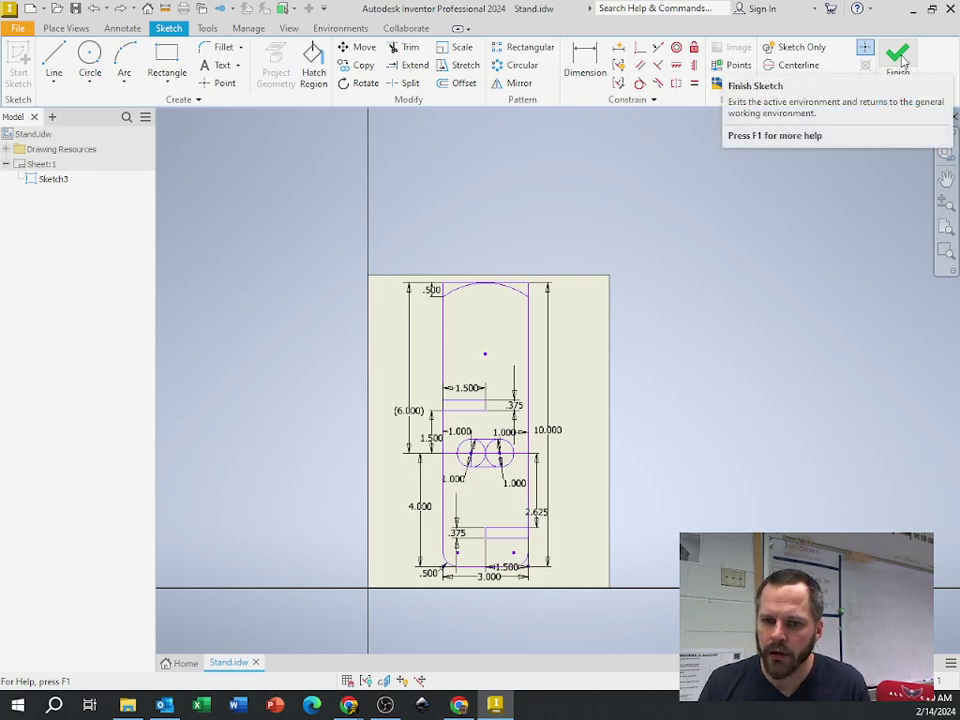
click(899, 58)
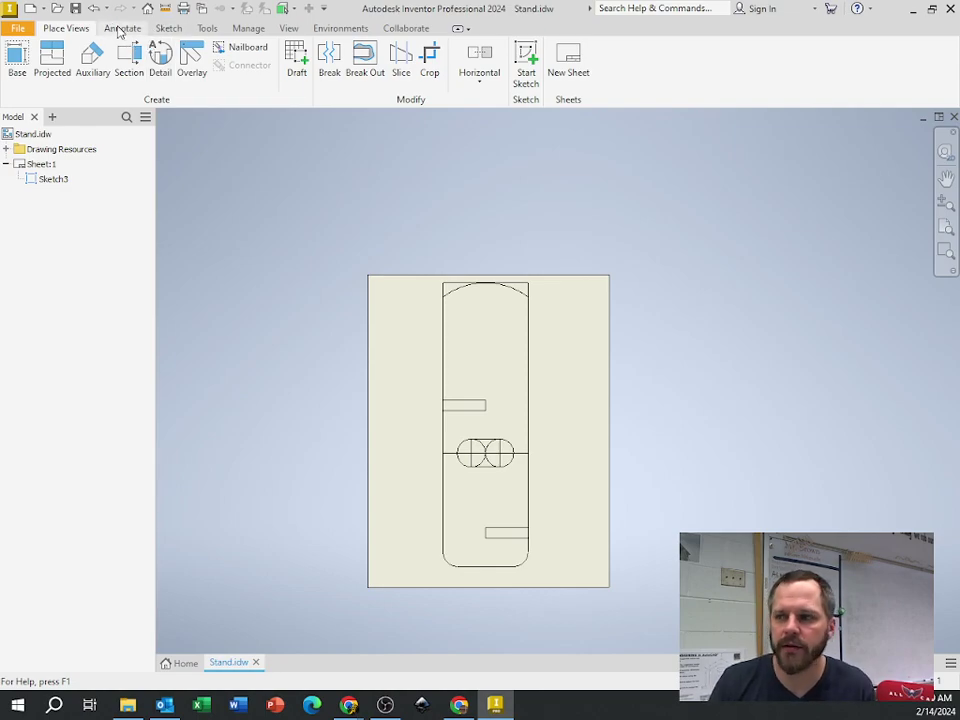
Place a trial text note with a person's name on the sheet using Annotate > Text.
click(121, 30)
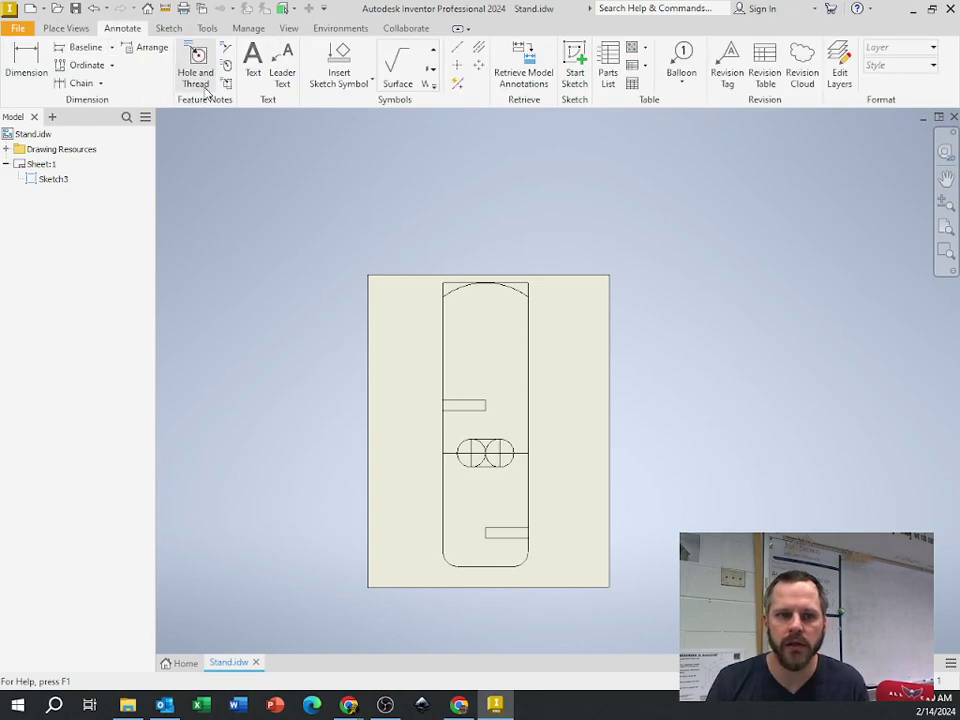
click(253, 62)
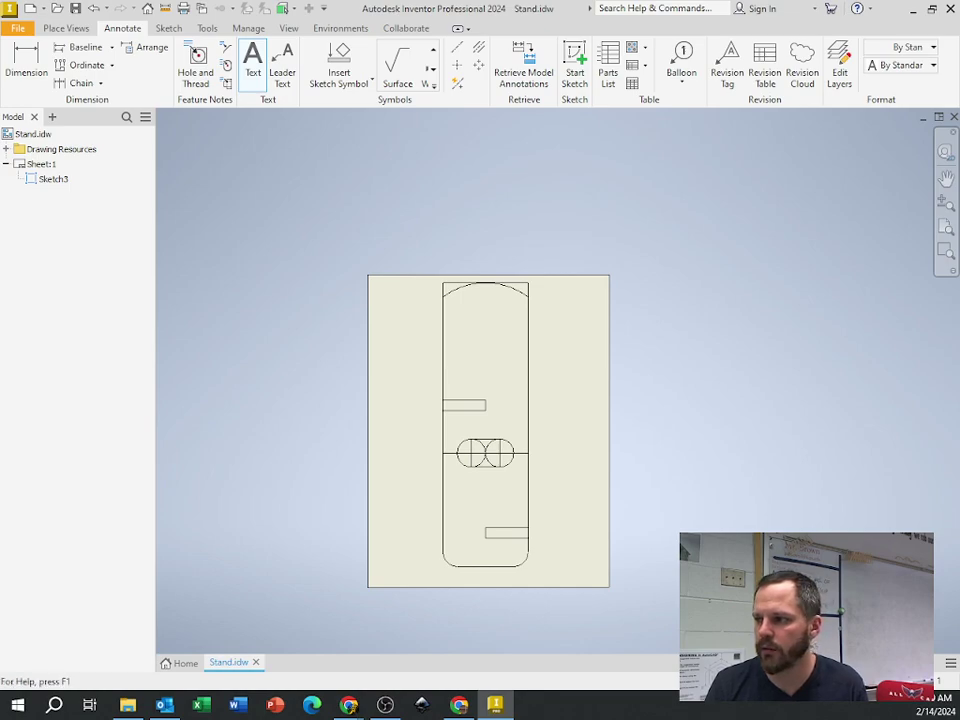
drag(208, 189, 285, 165)
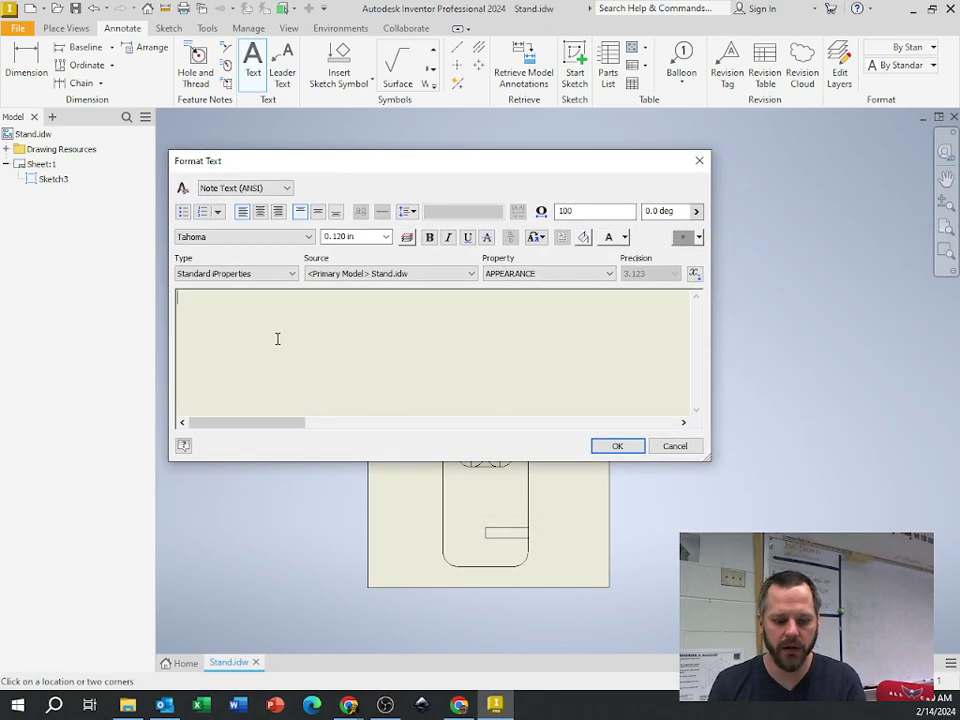
text(Mr. Brown)
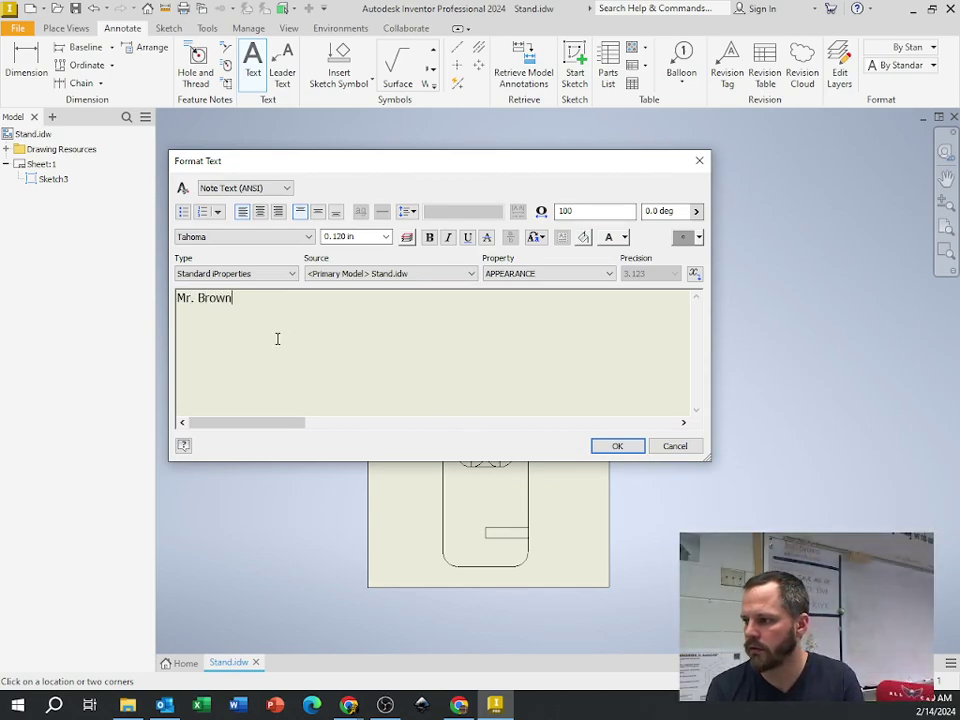
click(617, 446)
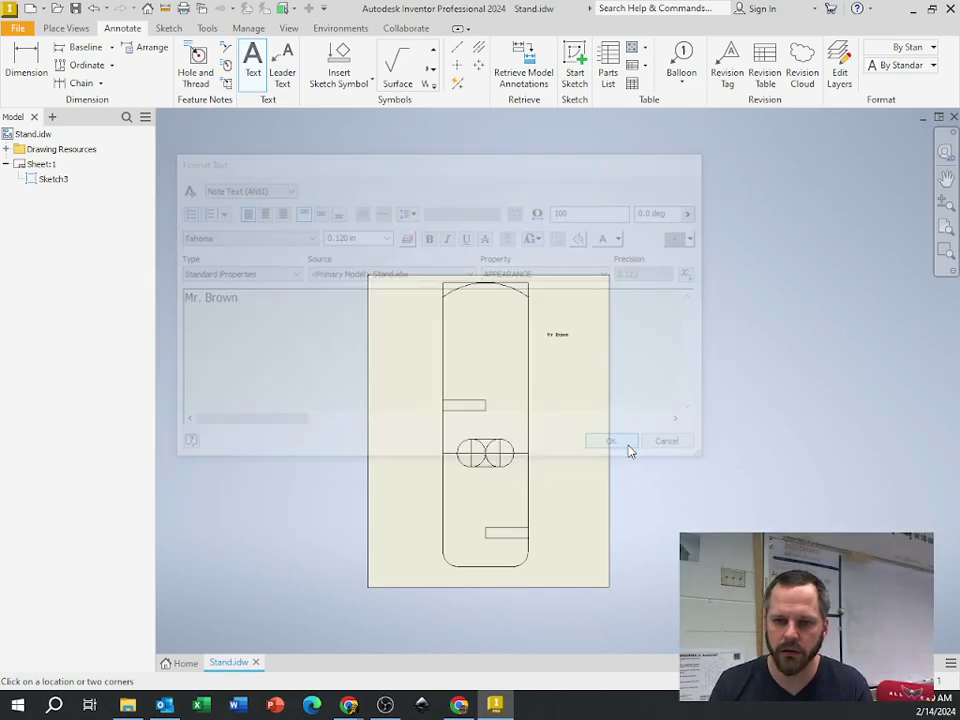
Recentre the sheet and undo the name note, leaving only the sketch.
scroll(572, 340, down, 5)
scroll(567, 340, up, 5)
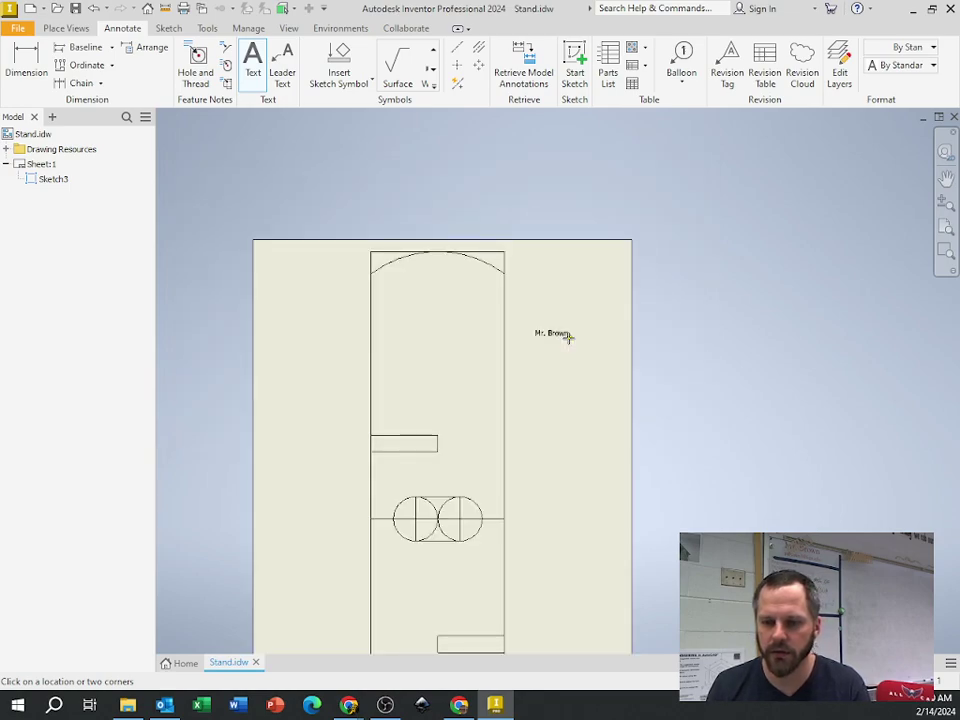
scroll(567, 337, down, 3)
middle_drag(566, 334, 549, 324)
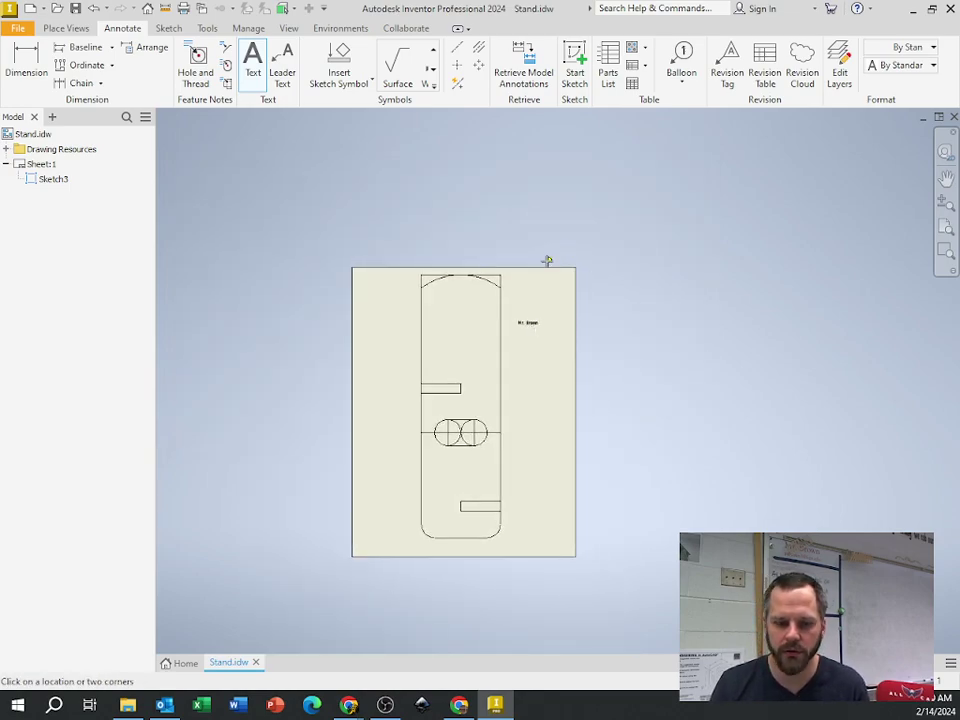
key(ctrl+z)
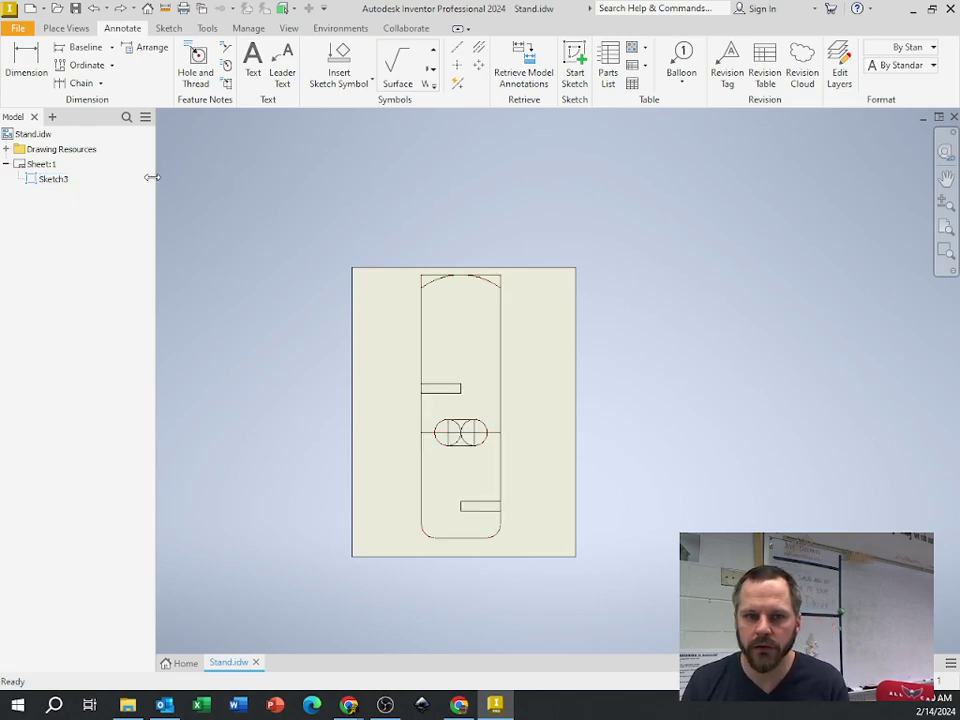
Start a PDF export from the File menu, then cancel the save prompt.
click(18, 28)
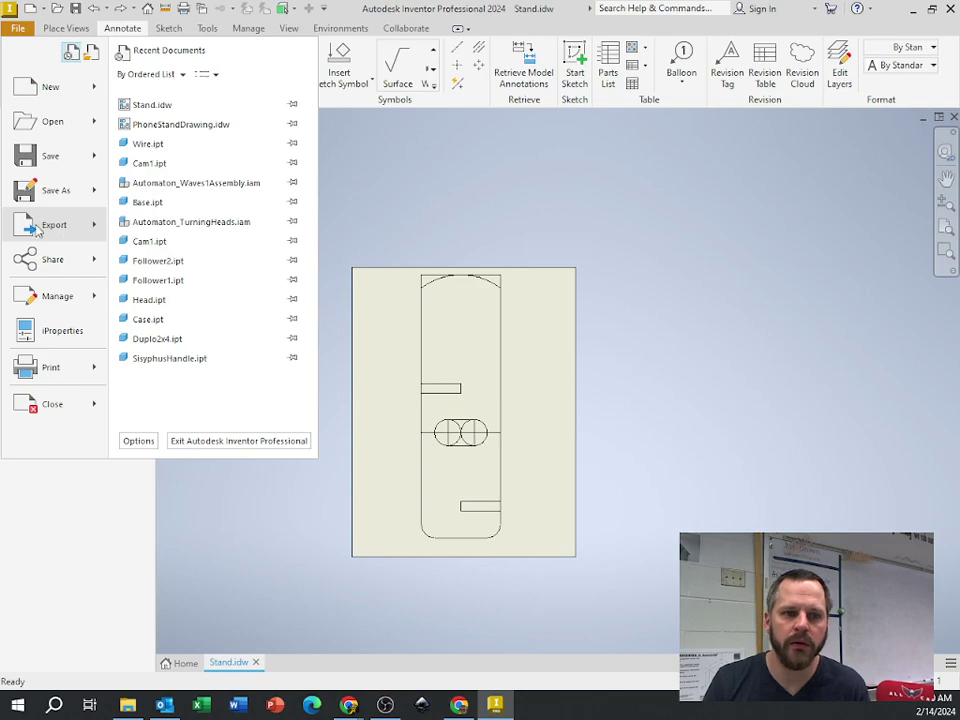
mouse_move(56, 227)
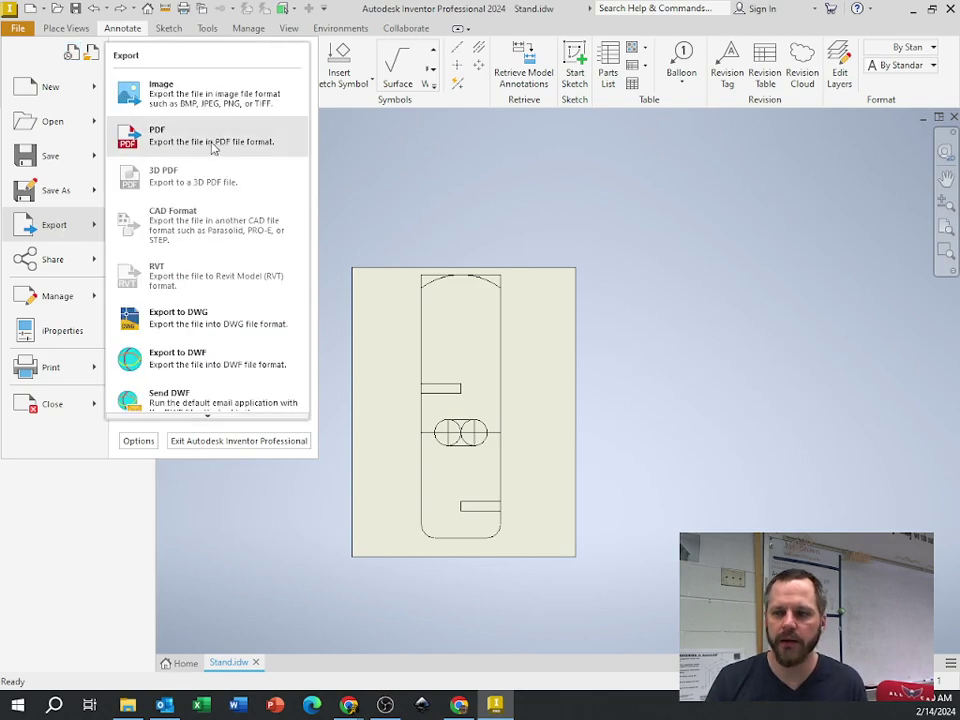
click(203, 148)
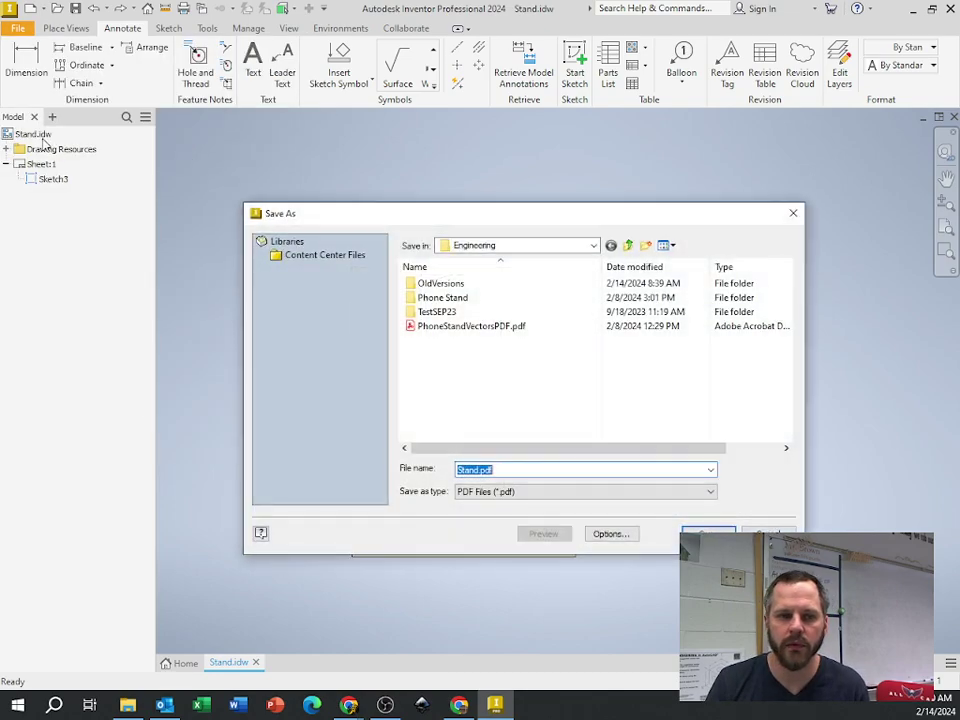
key(Return)
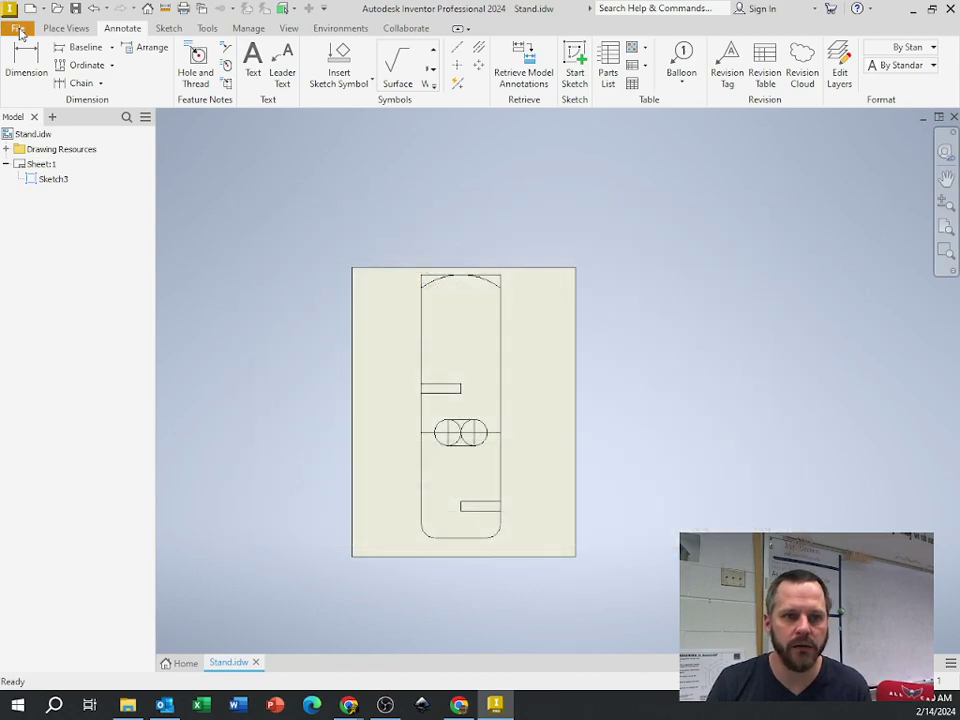
Export the drawing again, saving Stand.pdf to Google Drive > My Drive > Engineering.
click(17, 28)
mouse_move(25, 222)
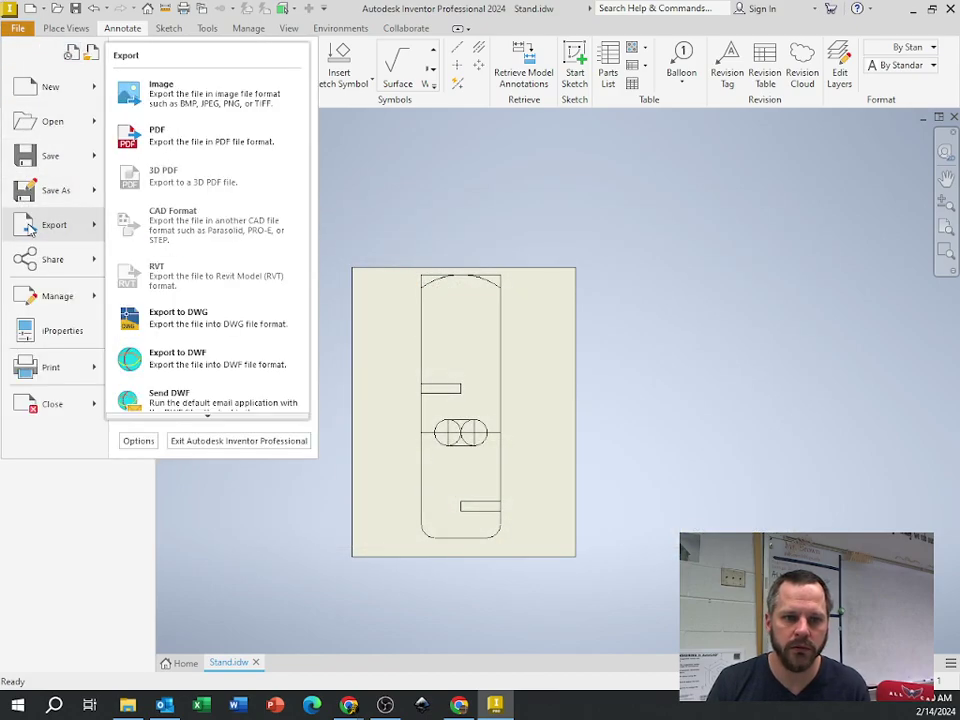
click(155, 150)
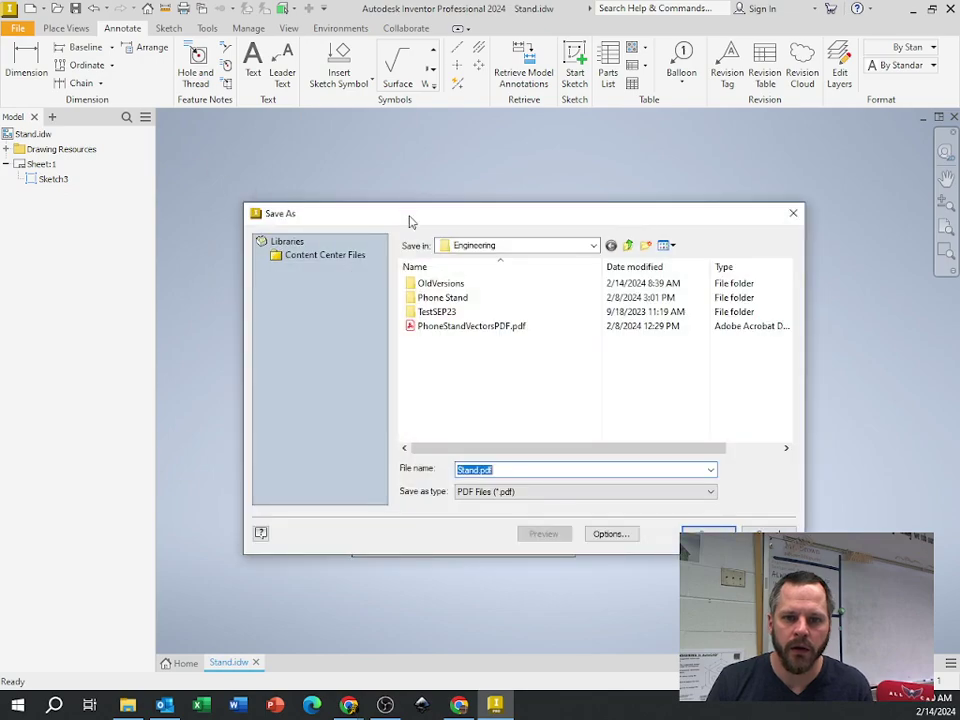
drag(478, 221, 395, 205)
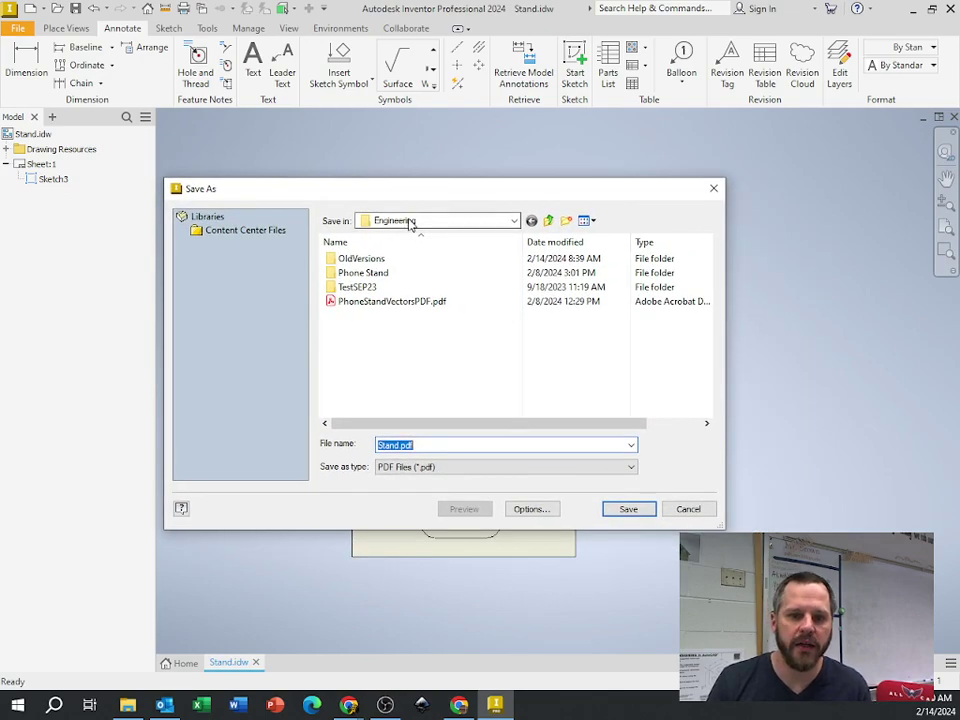
click(410, 221)
click(398, 357)
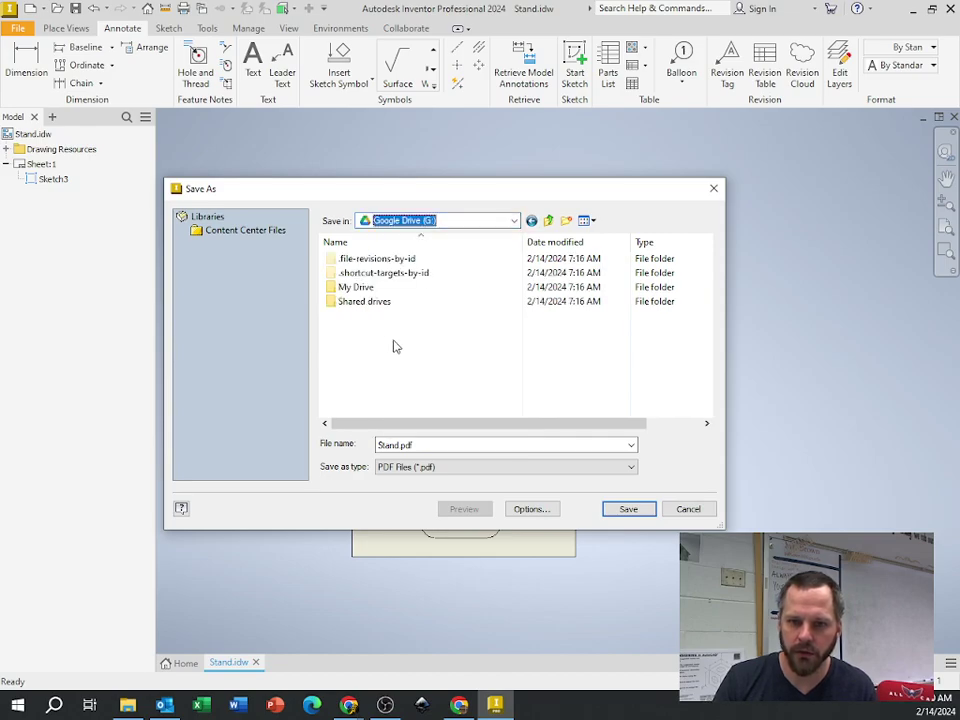
double_click(369, 300)
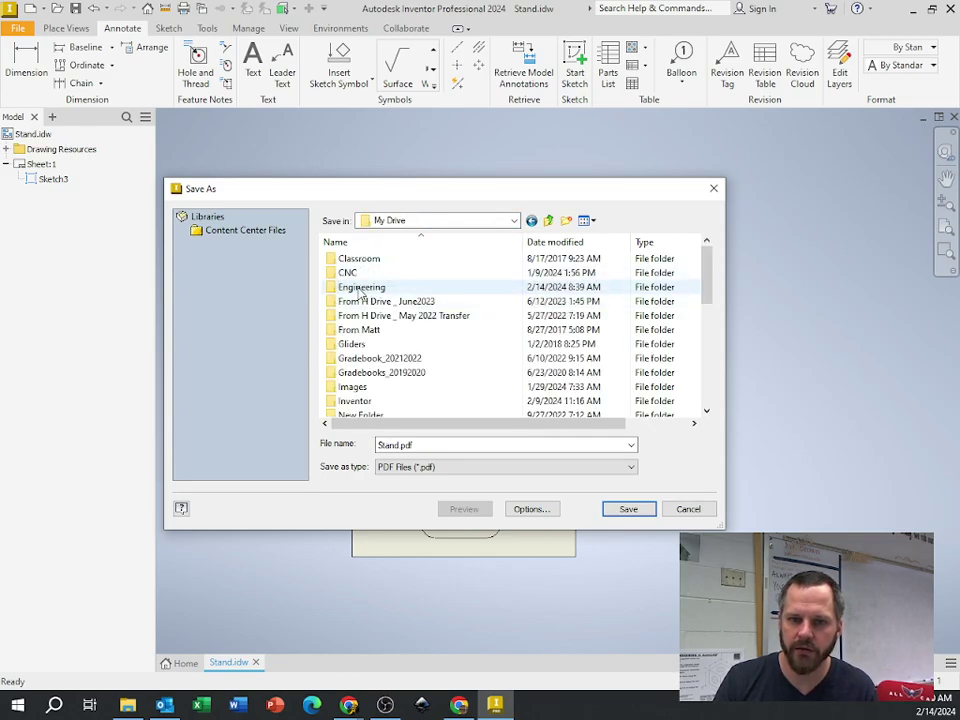
double_click(362, 287)
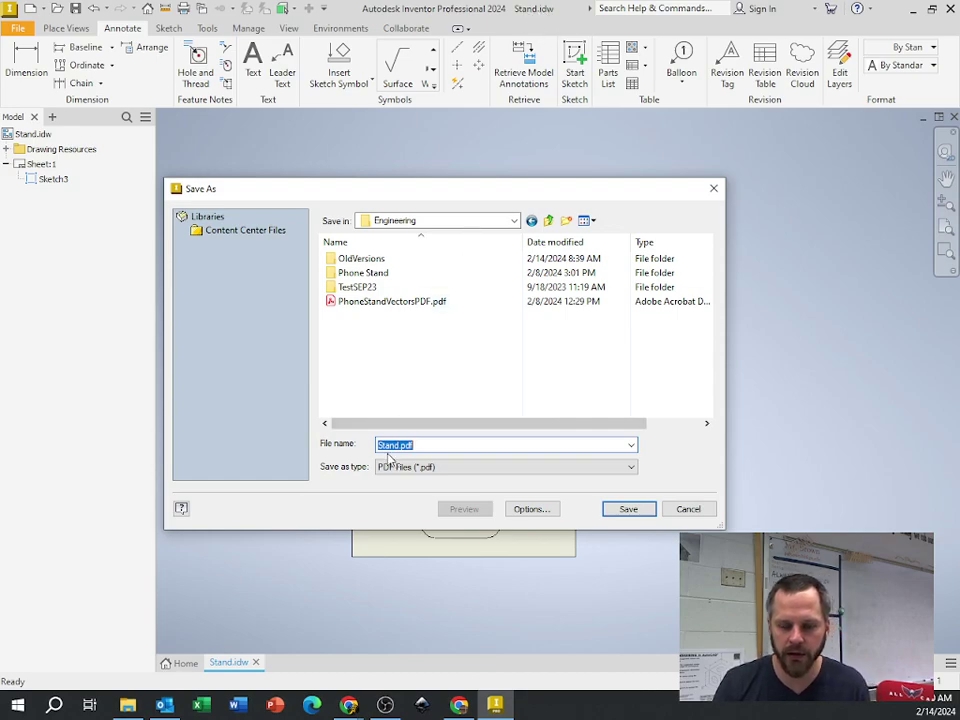
click(632, 513)
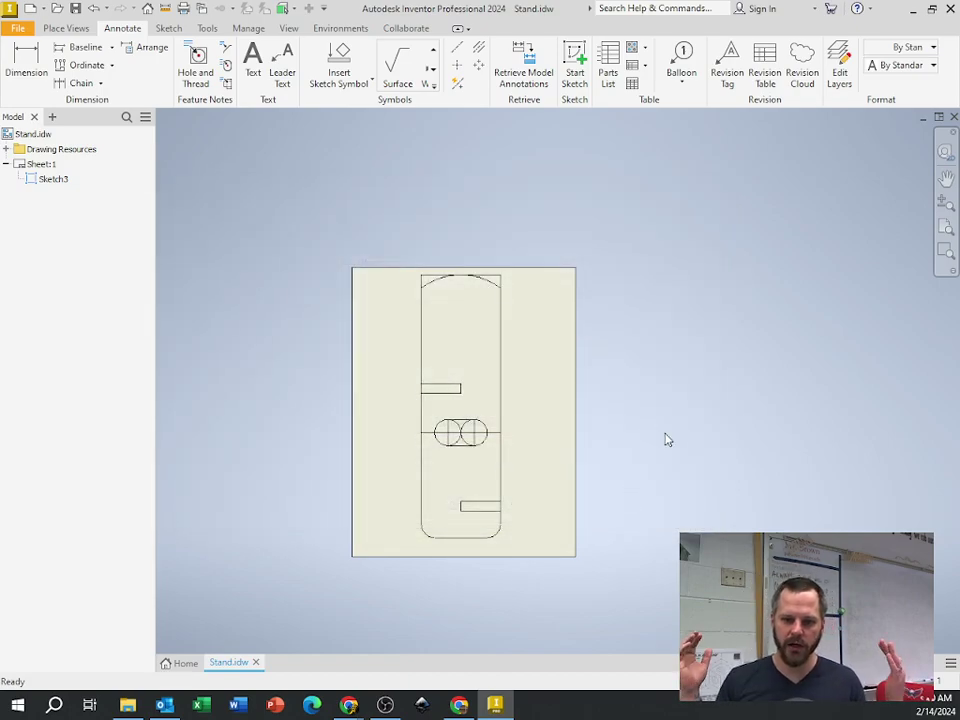